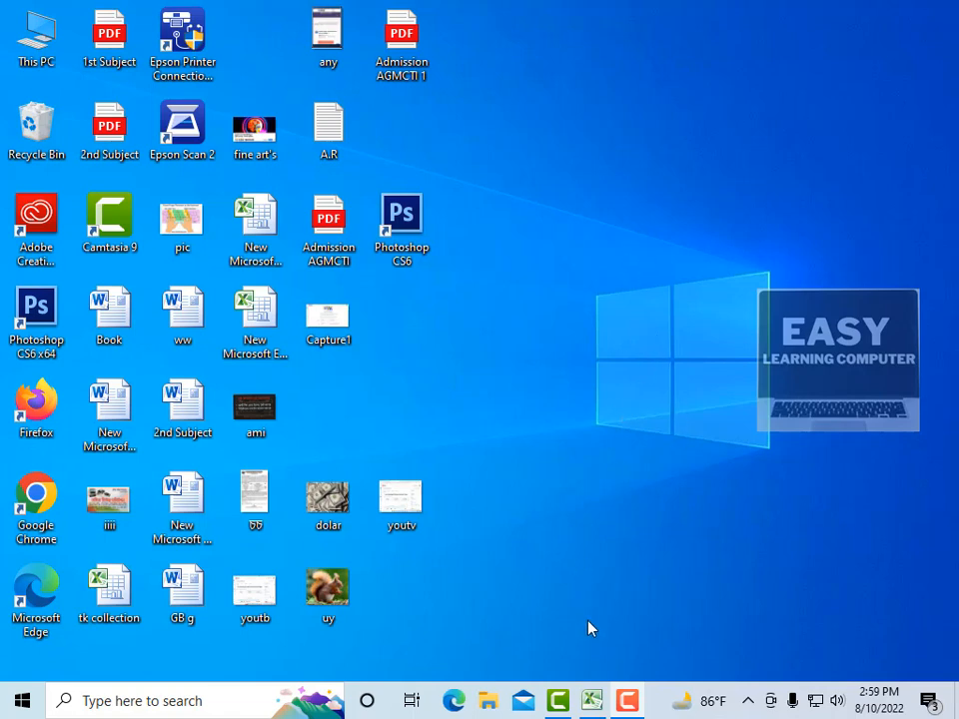
- Switch to the Company Bill worksheet in Excel and center and bold the table contents in A3:D14
click(592, 705)
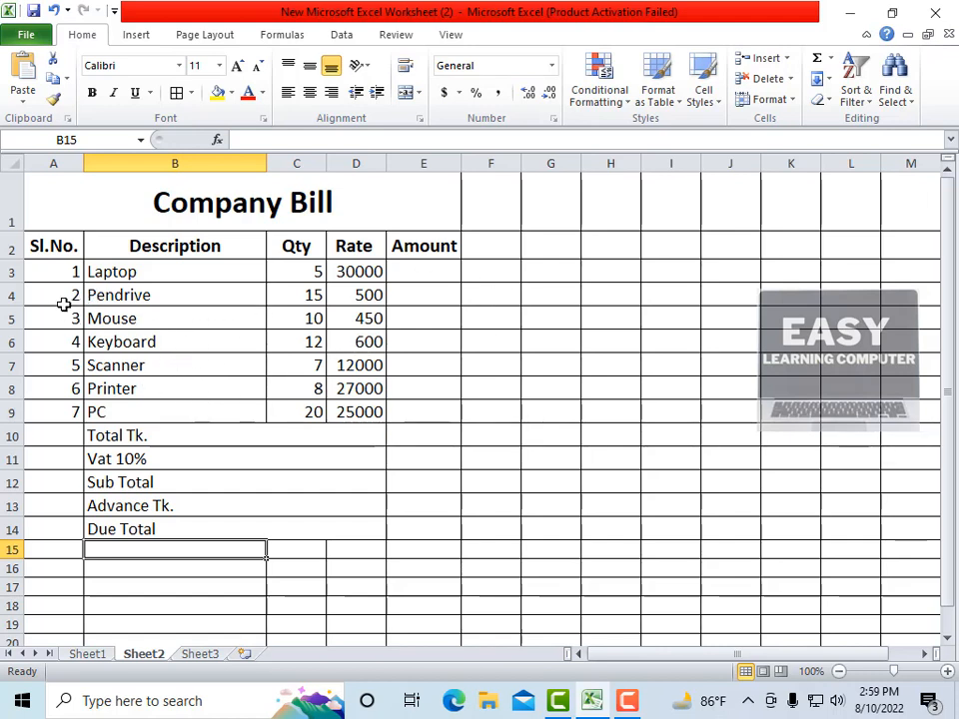
drag(63, 279, 330, 532)
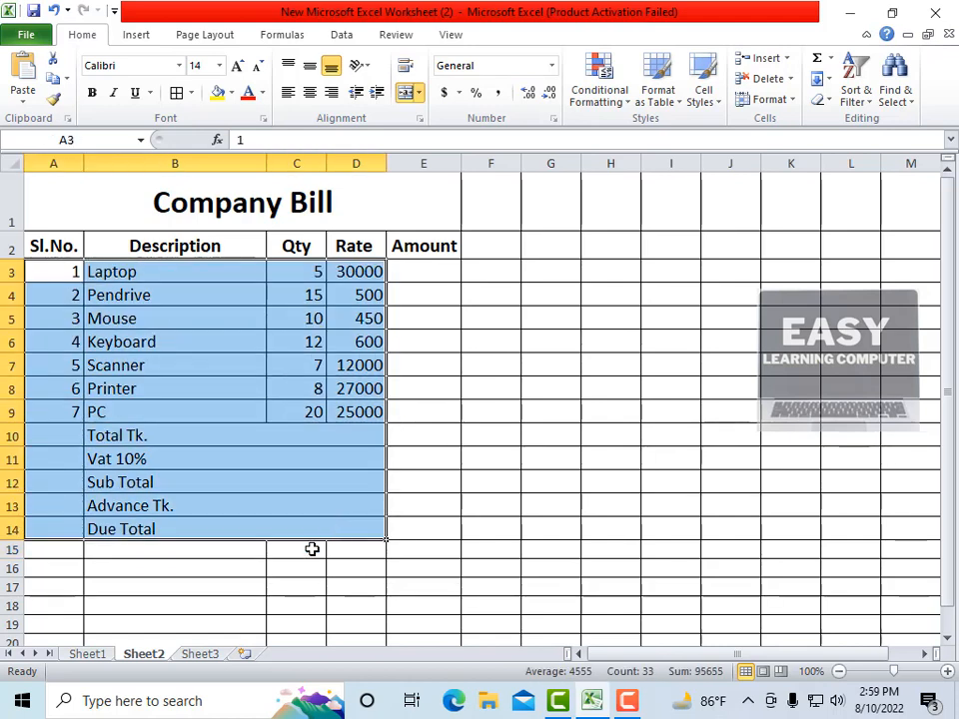
click(311, 97)
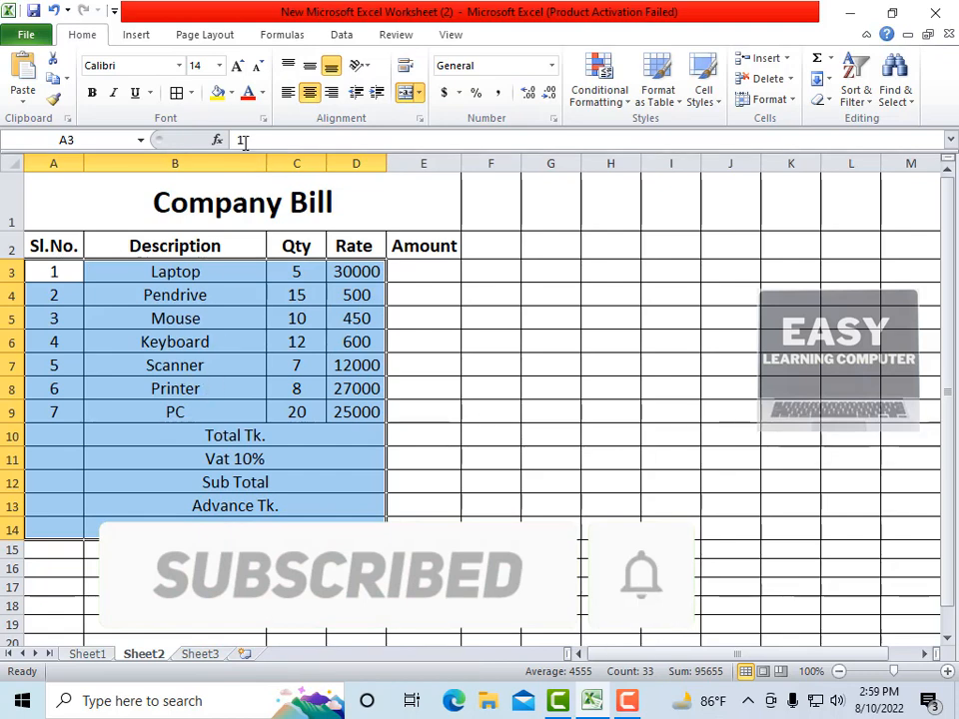
click(92, 93)
click(345, 506)
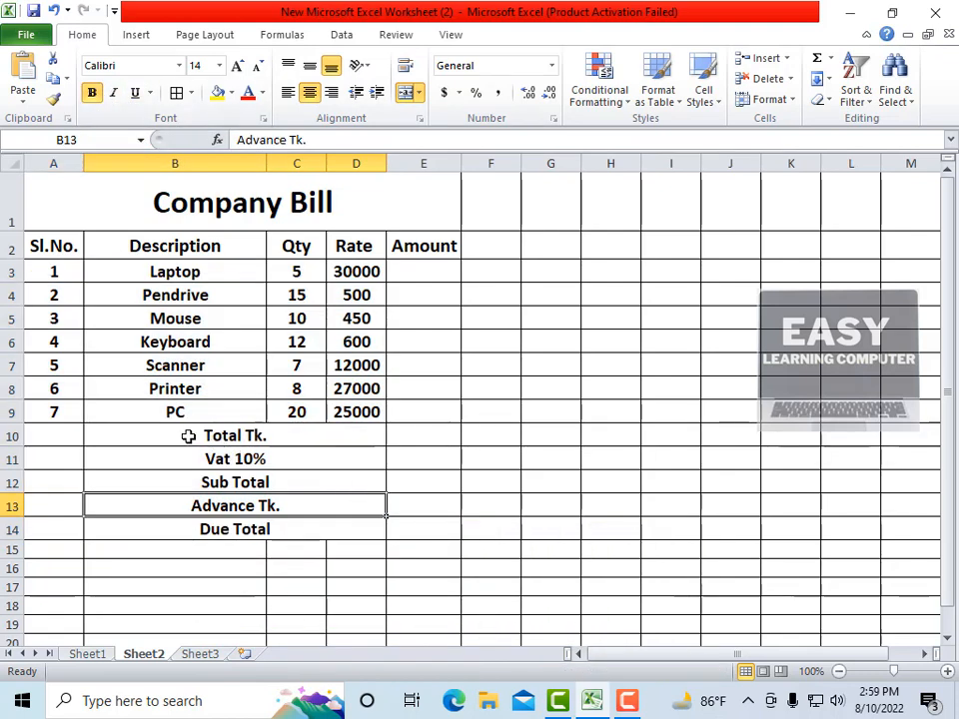
- Right-align the summary labels from Total Tk. to Due Total in rows 10 to 14
drag(188, 435, 224, 529)
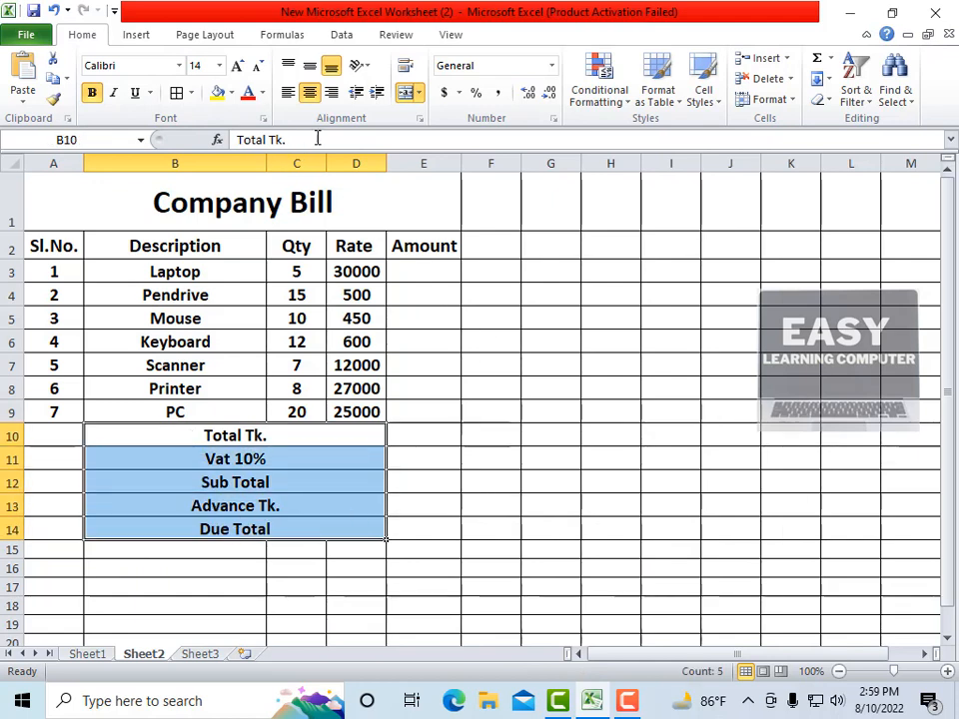
click(332, 92)
click(236, 531)
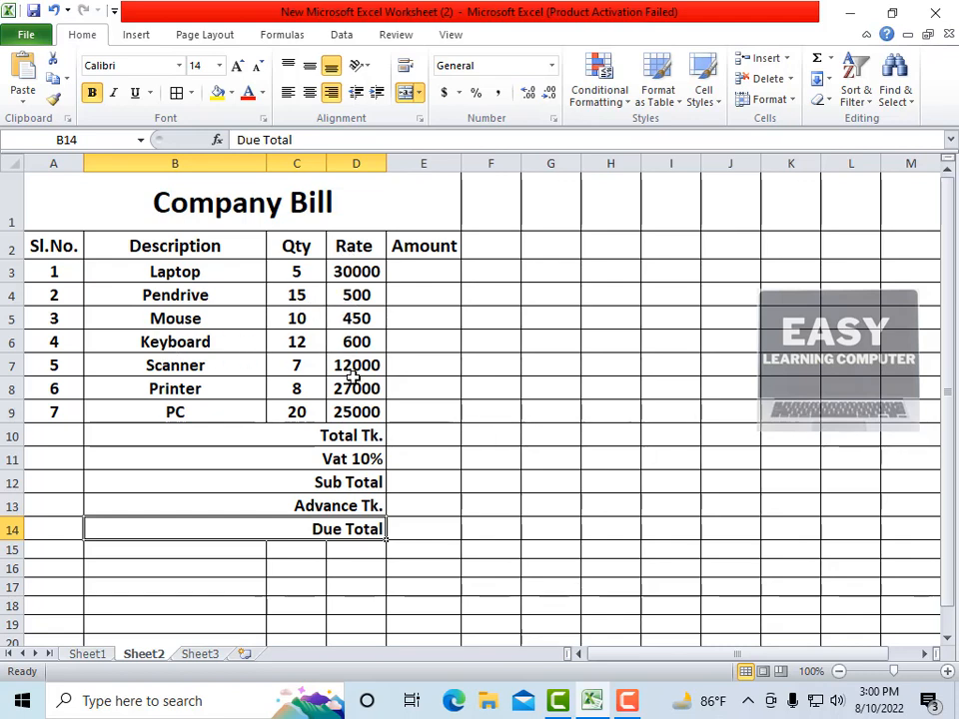
click(411, 271)
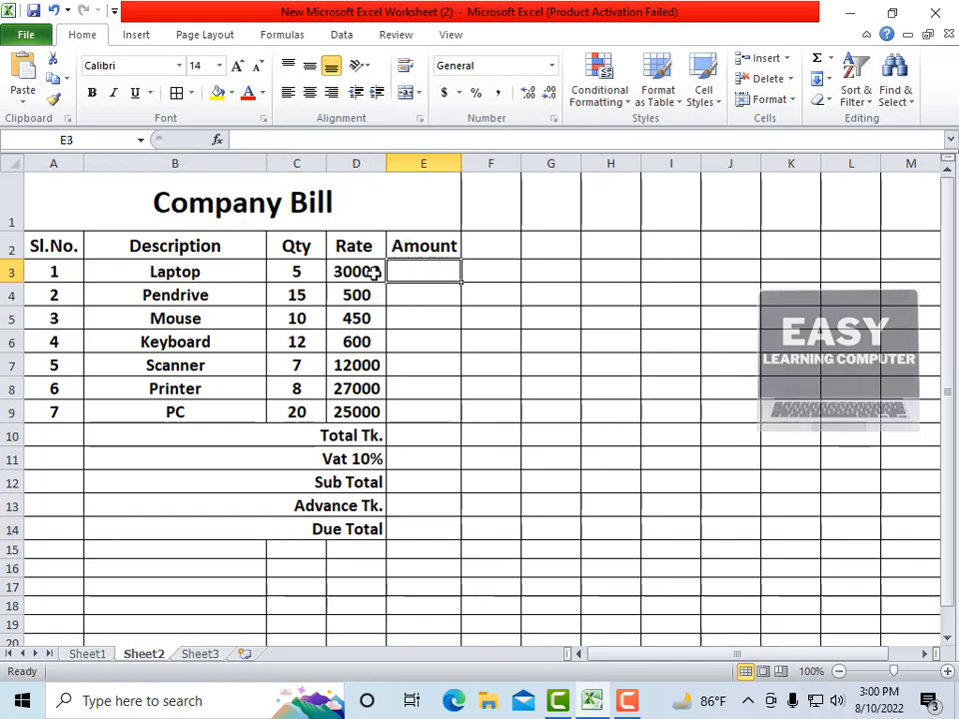
click(408, 299)
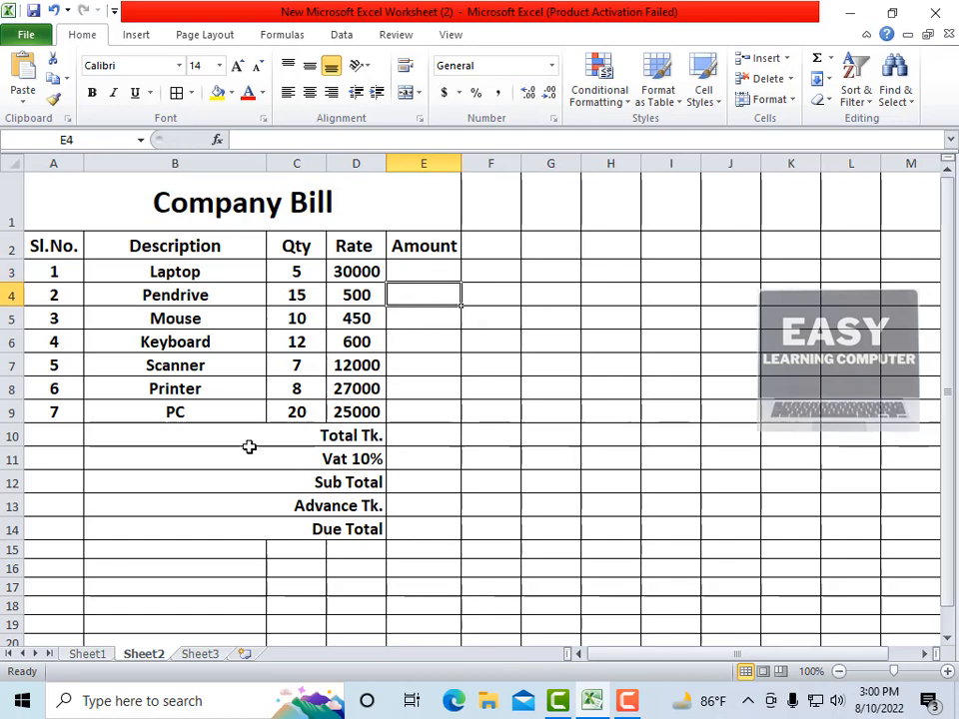
click(231, 482)
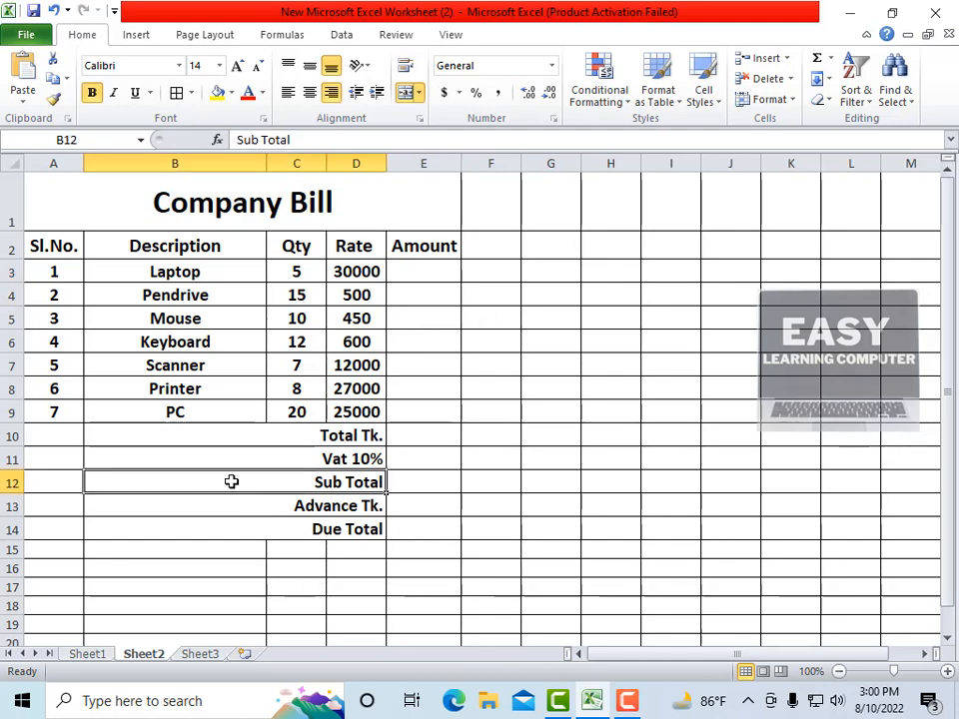
click(150, 432)
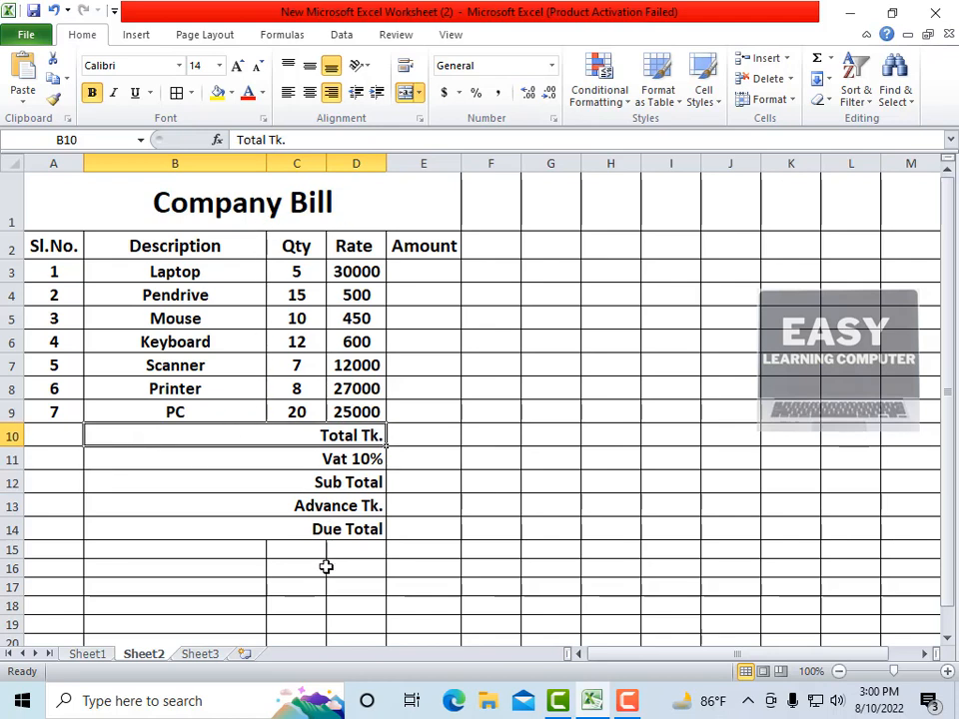
click(214, 508)
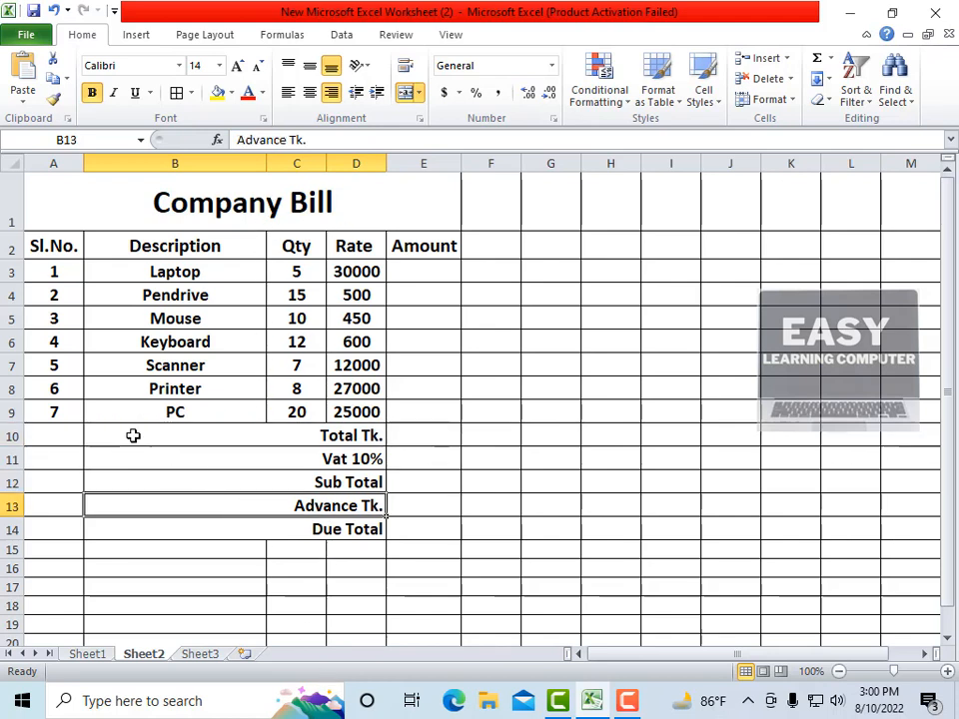
click(132, 436)
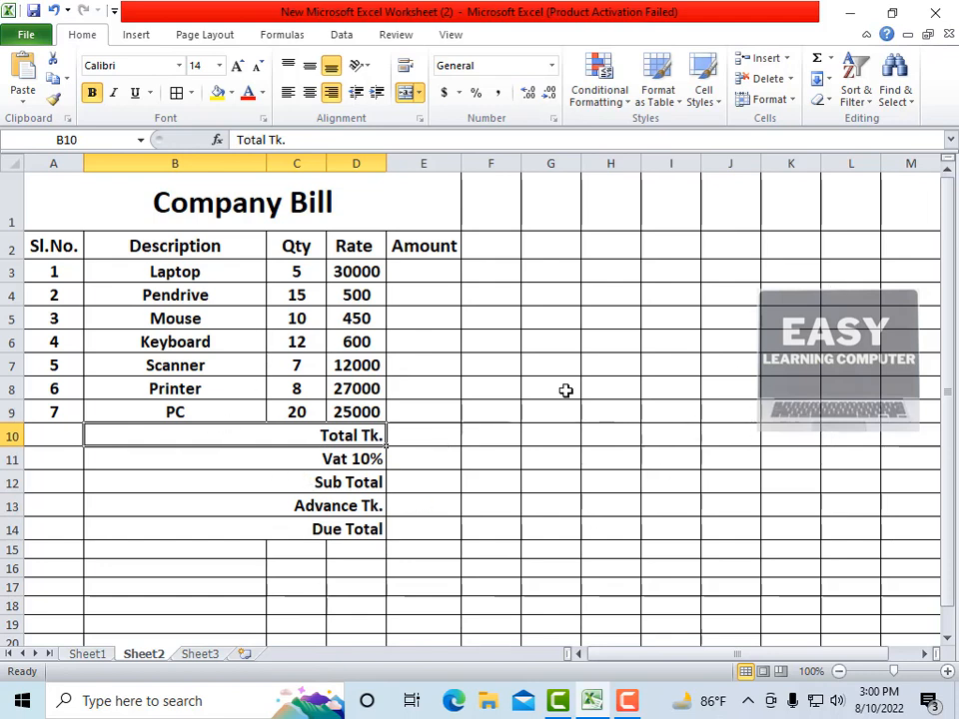
- Merge and center the empty cells G4:J4 beside the bill table
drag(563, 288, 734, 296)
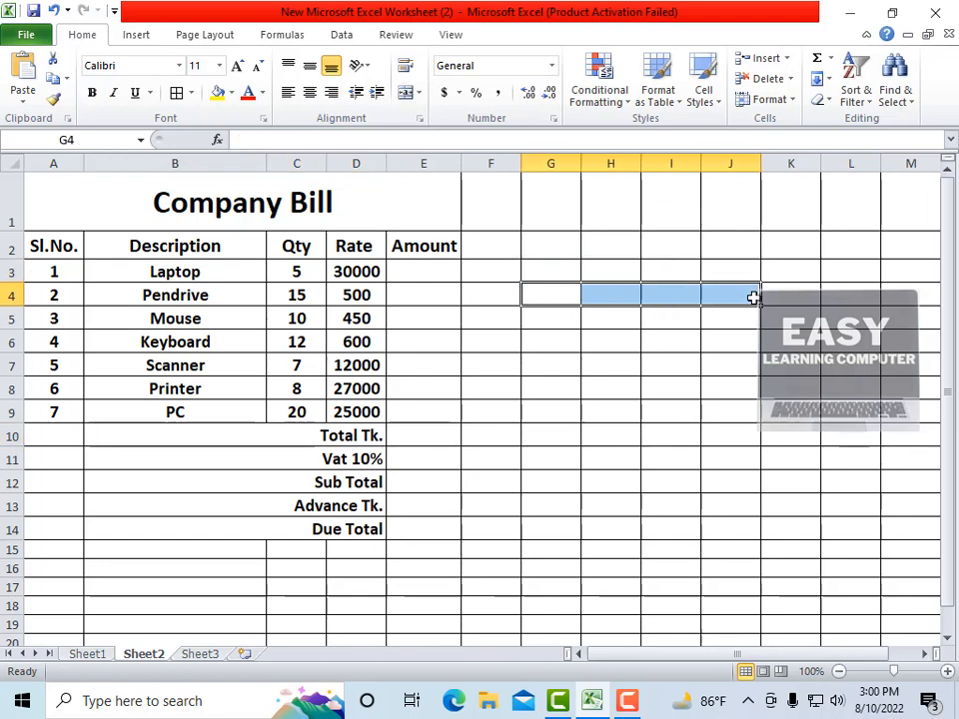
click(407, 95)
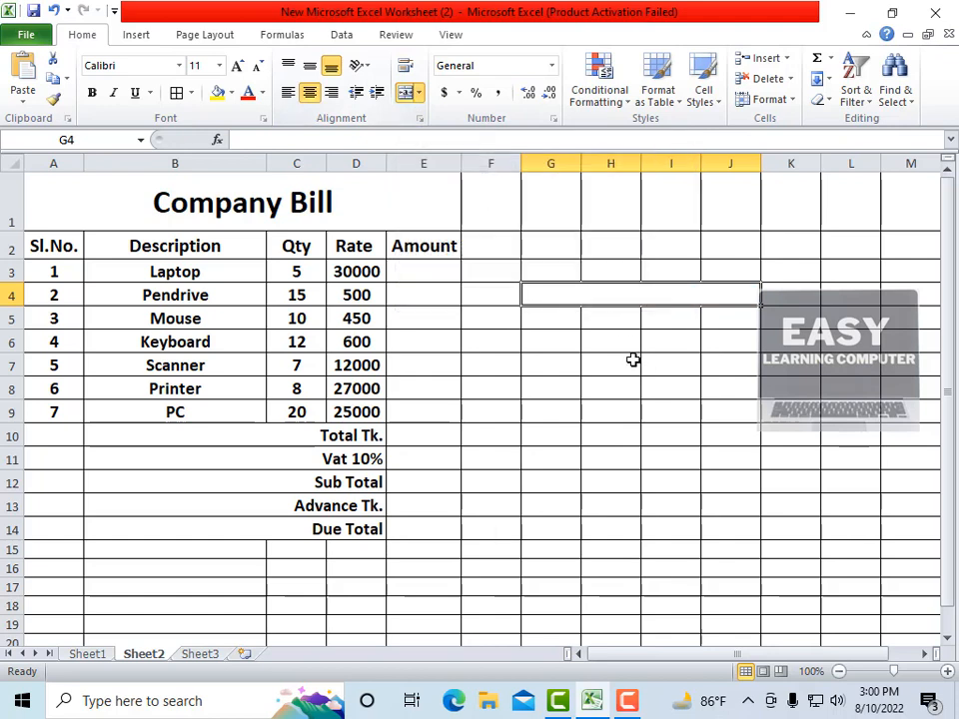
click(633, 359)
click(706, 298)
click(661, 320)
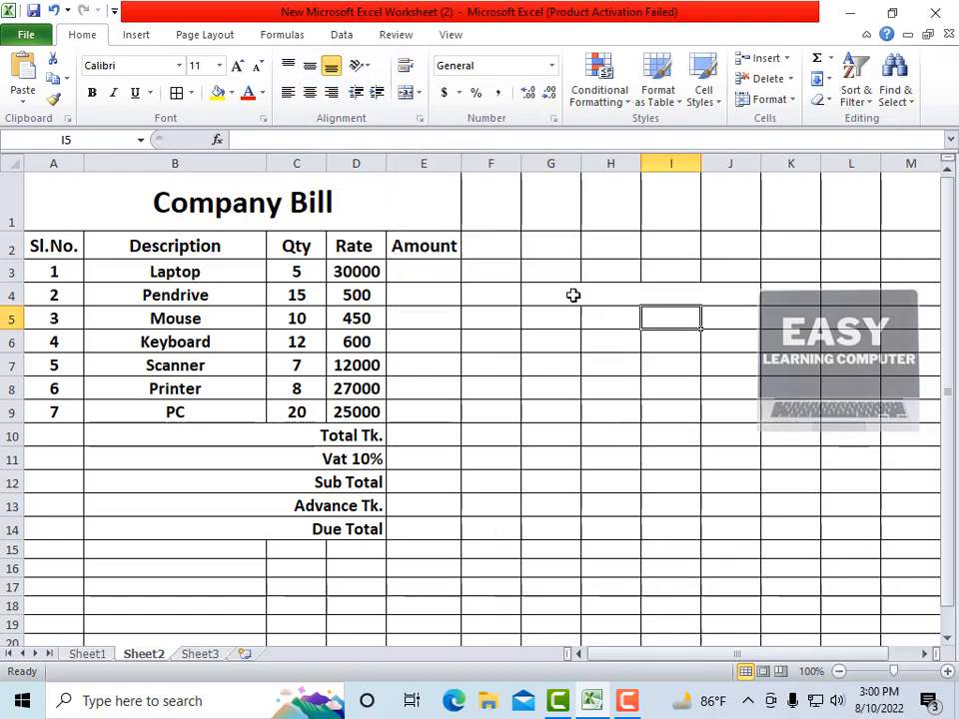
- Unmerge the merged cell G4:J4 with the selection extended over row 5
click(663, 306)
drag(664, 305, 647, 310)
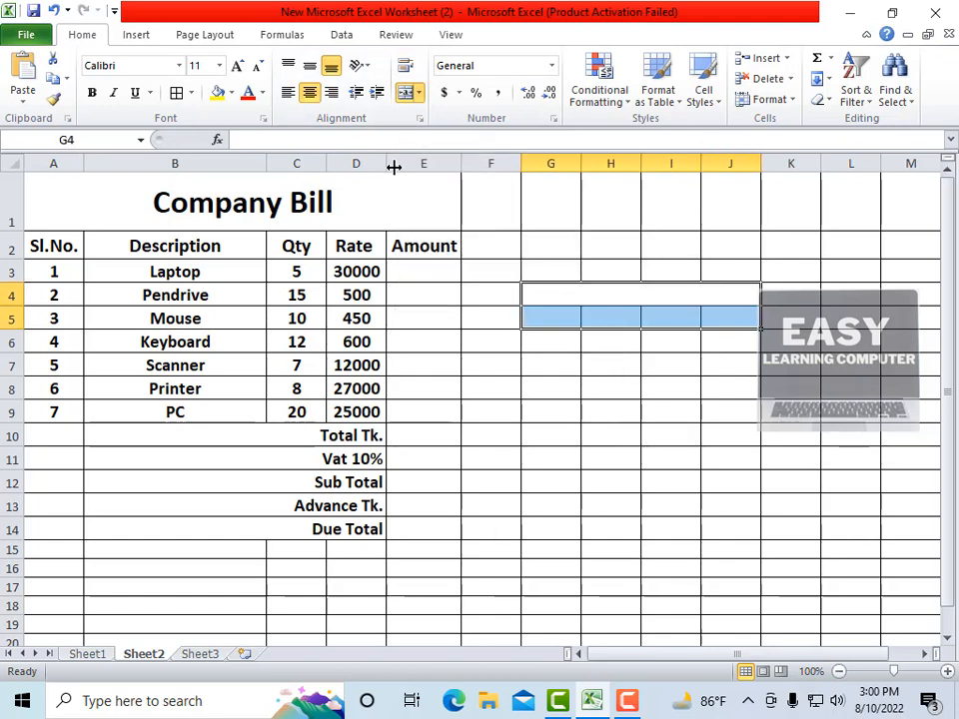
click(404, 93)
click(614, 388)
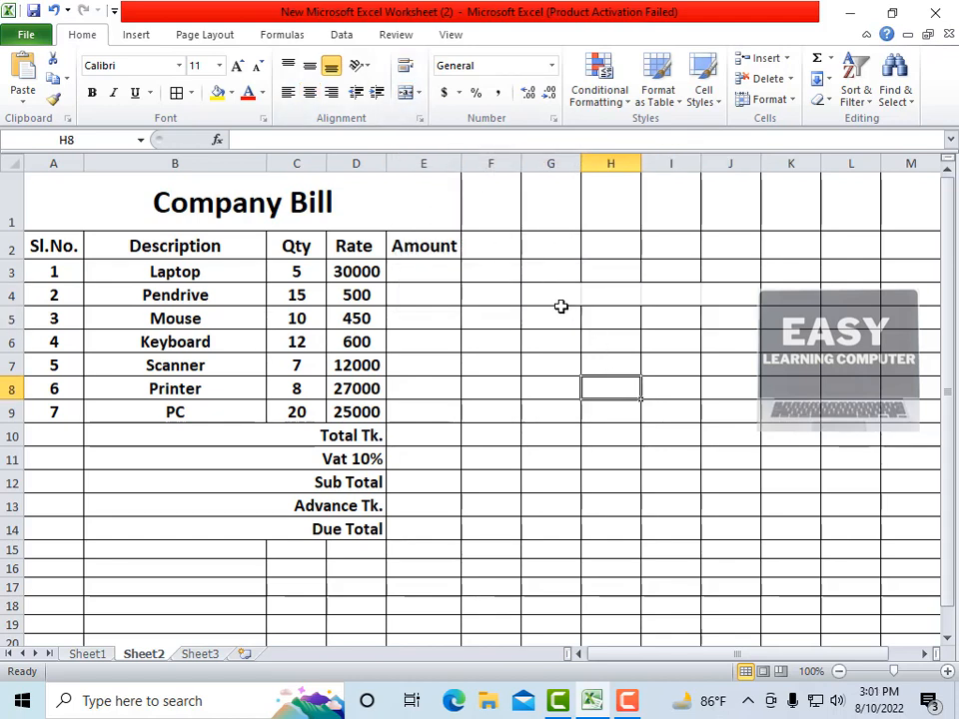
click(663, 385)
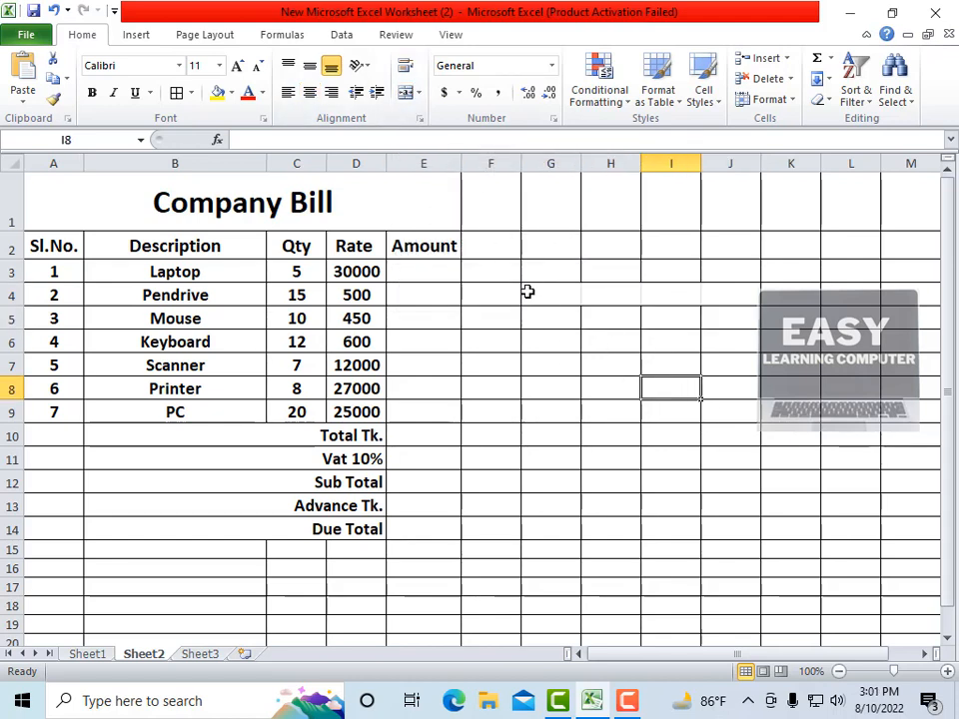
- Merge each row of the range G4:K8 separately with Merge Across
drag(527, 290, 764, 384)
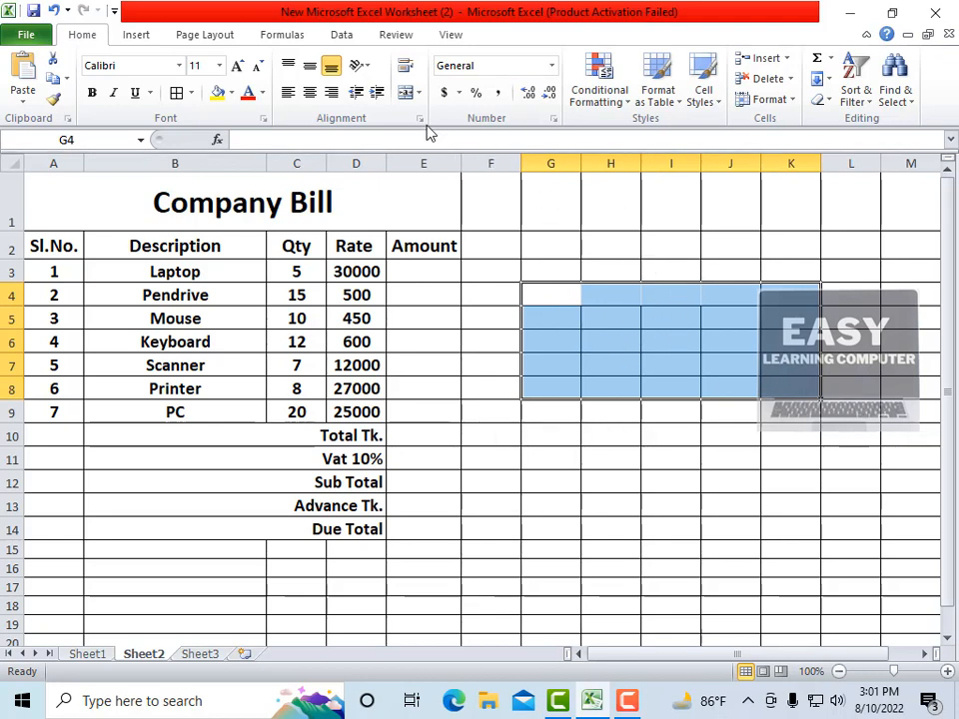
click(419, 97)
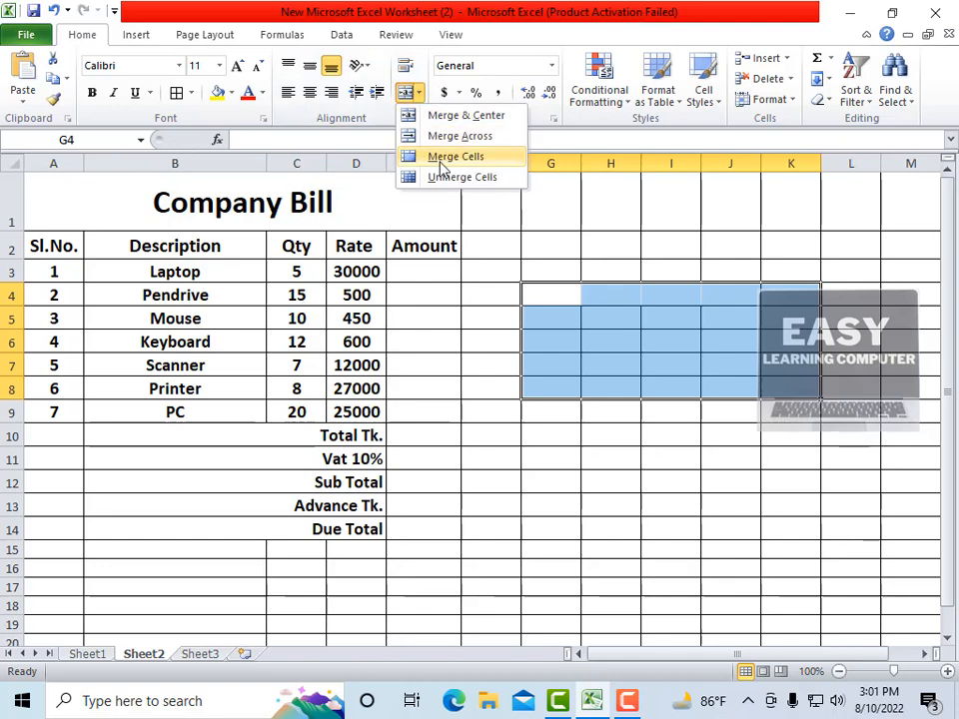
click(462, 137)
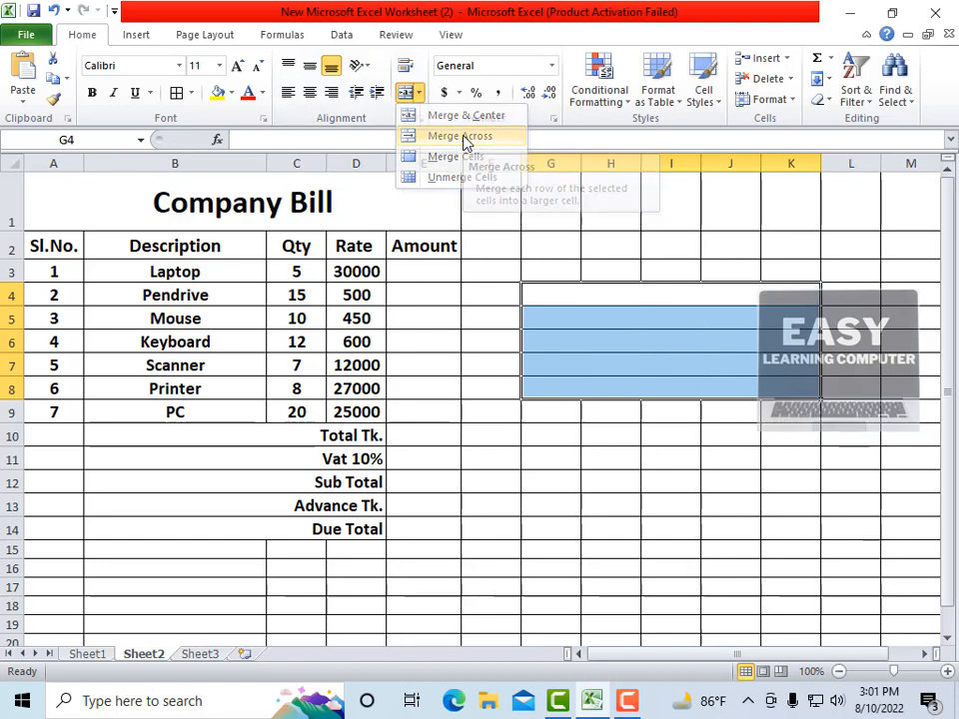
click(674, 435)
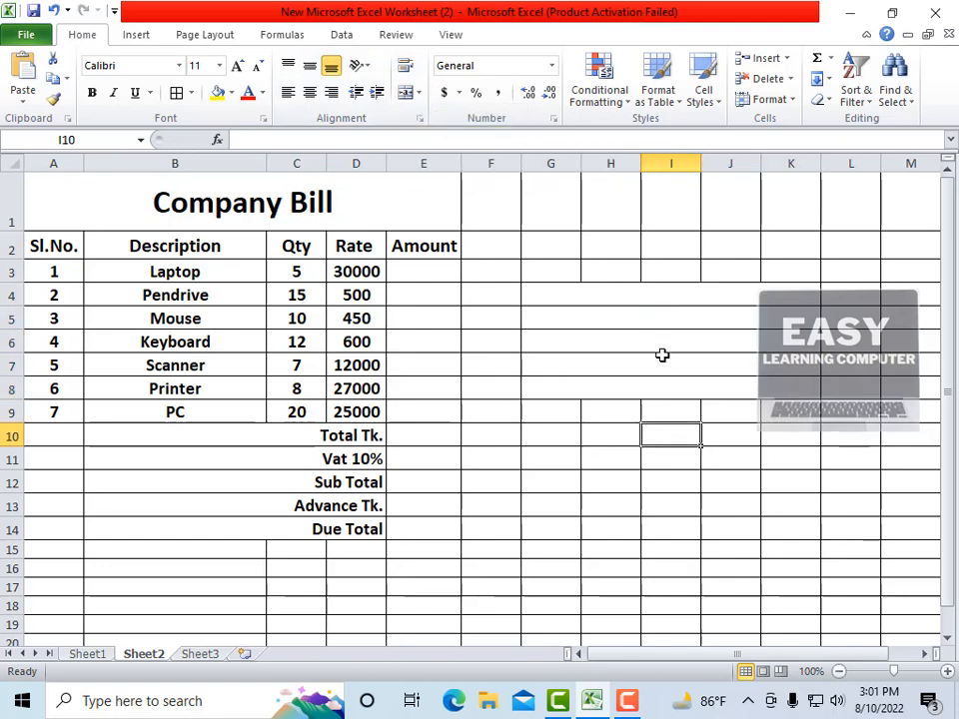
- Examine the merged cells in rows 4 to 8 of columns G to K one by one
click(569, 302)
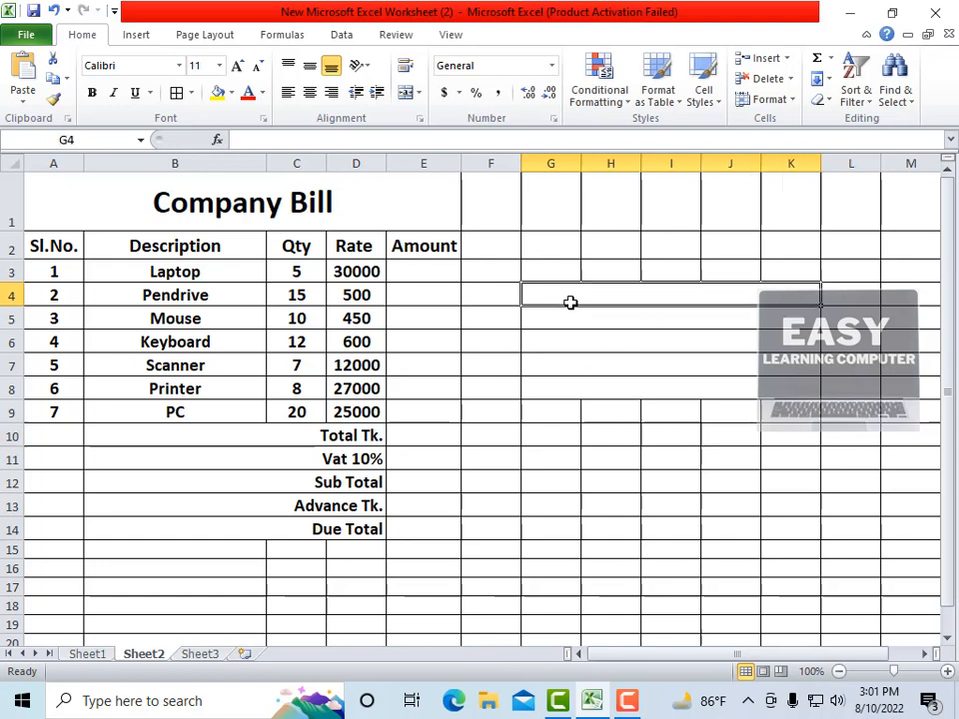
click(610, 318)
click(610, 342)
click(610, 384)
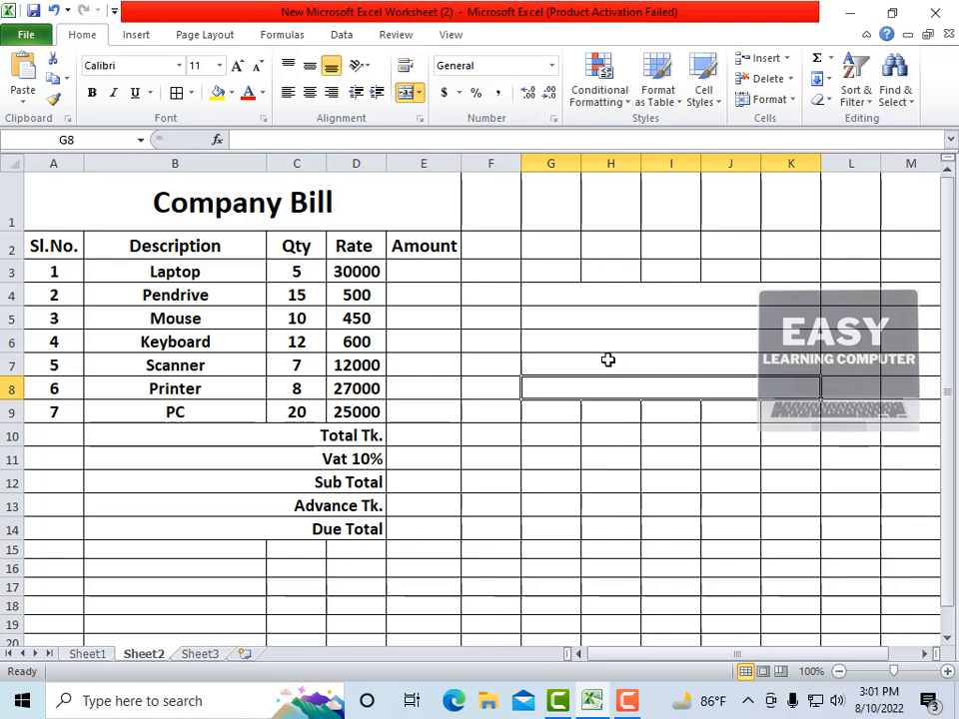
click(606, 361)
click(607, 338)
click(618, 314)
click(603, 299)
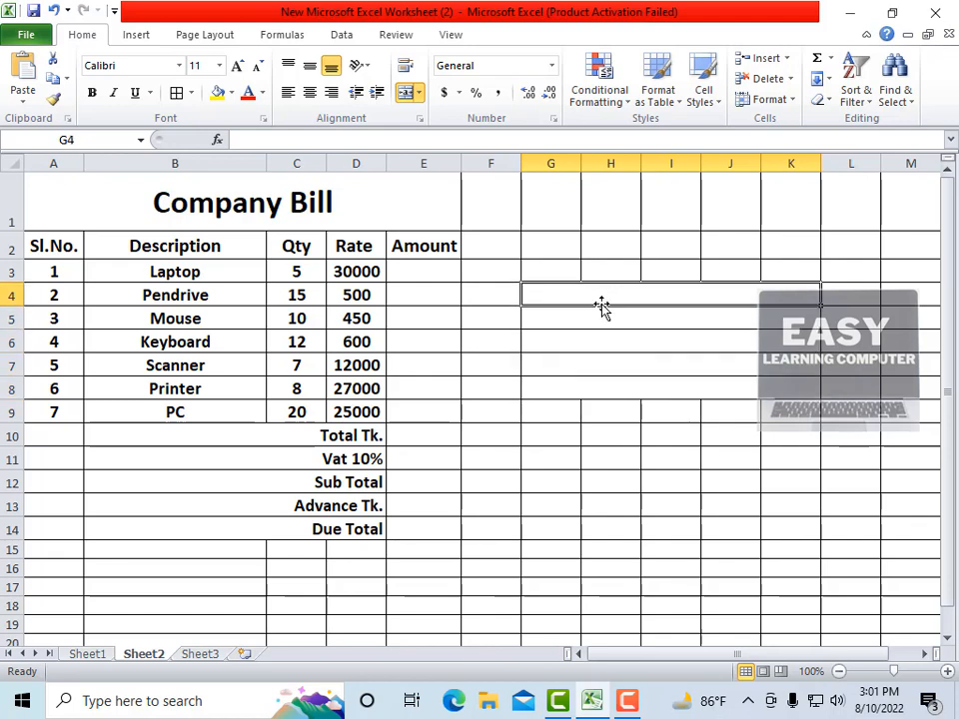
click(577, 361)
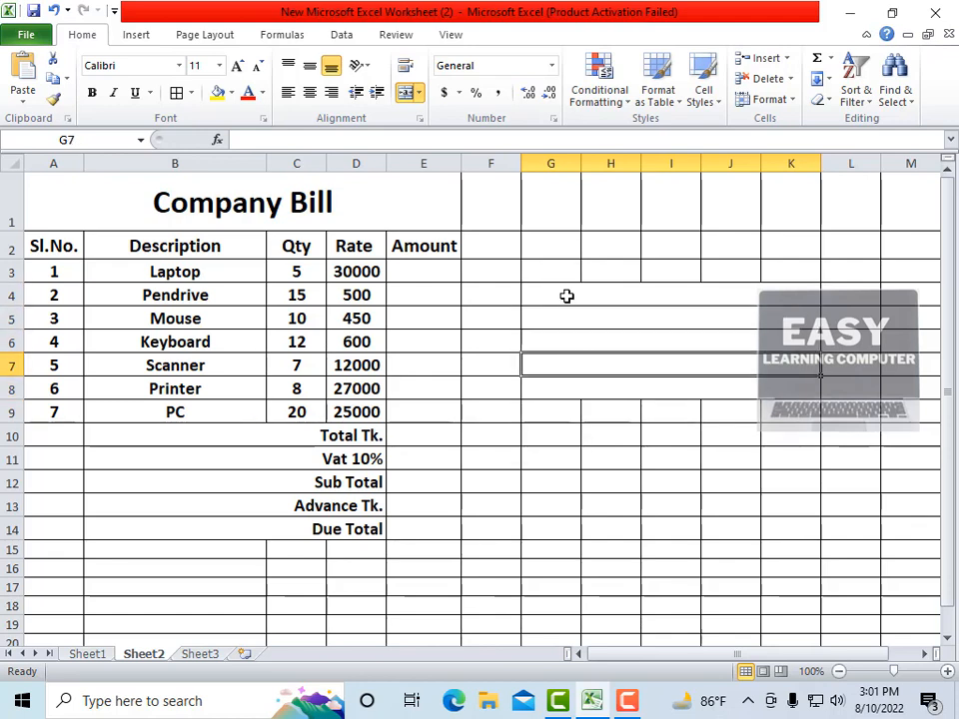
- Unmerge the row-wise merged cells in G4:K8
drag(566, 295, 595, 385)
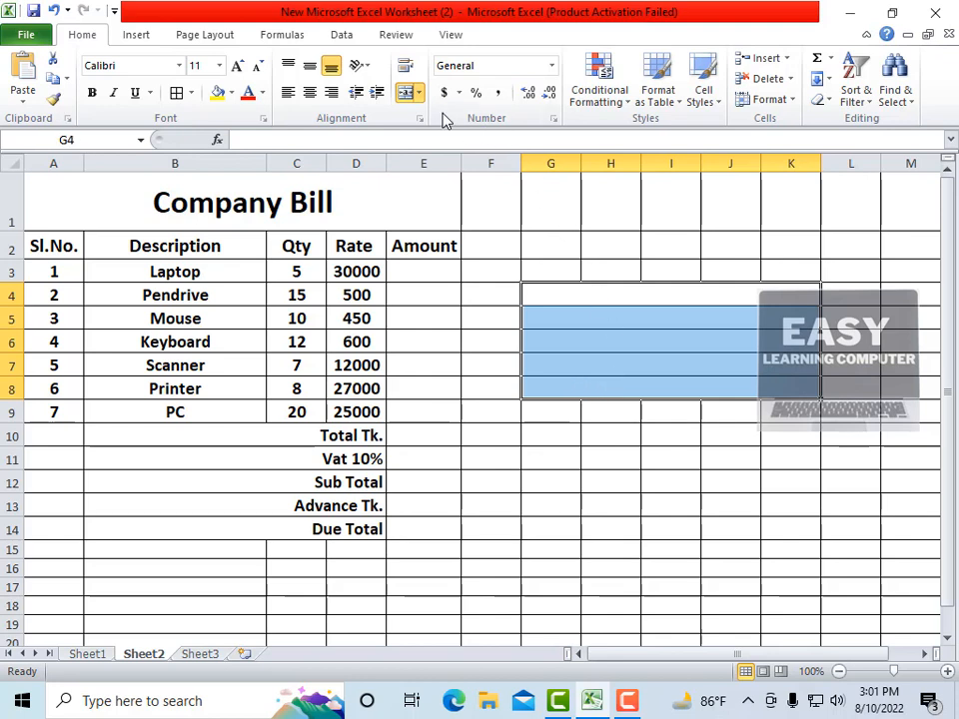
click(419, 93)
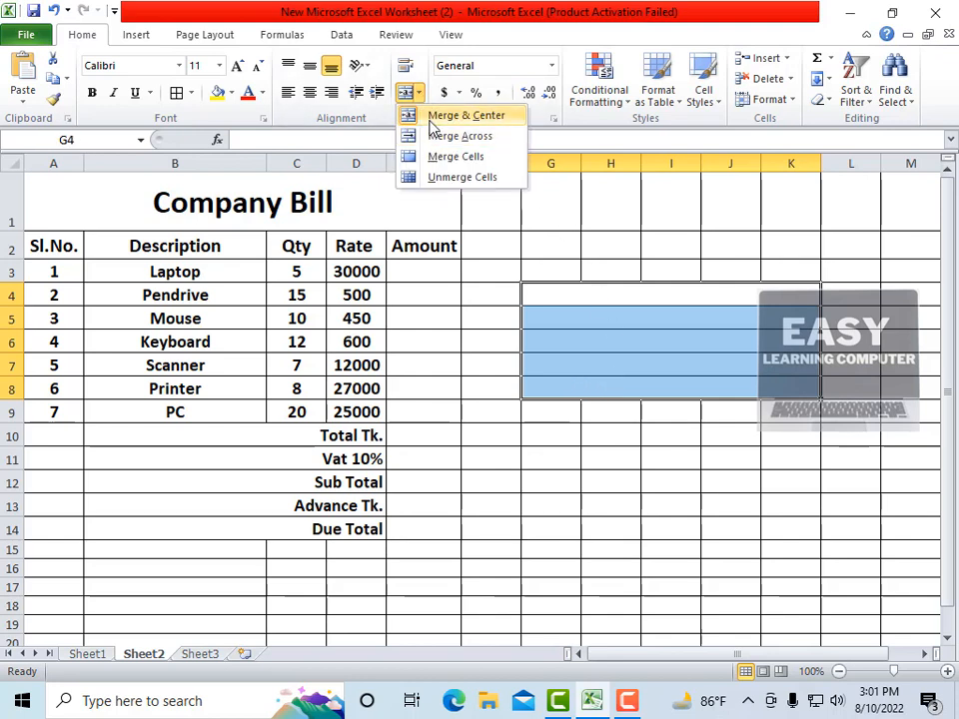
click(430, 120)
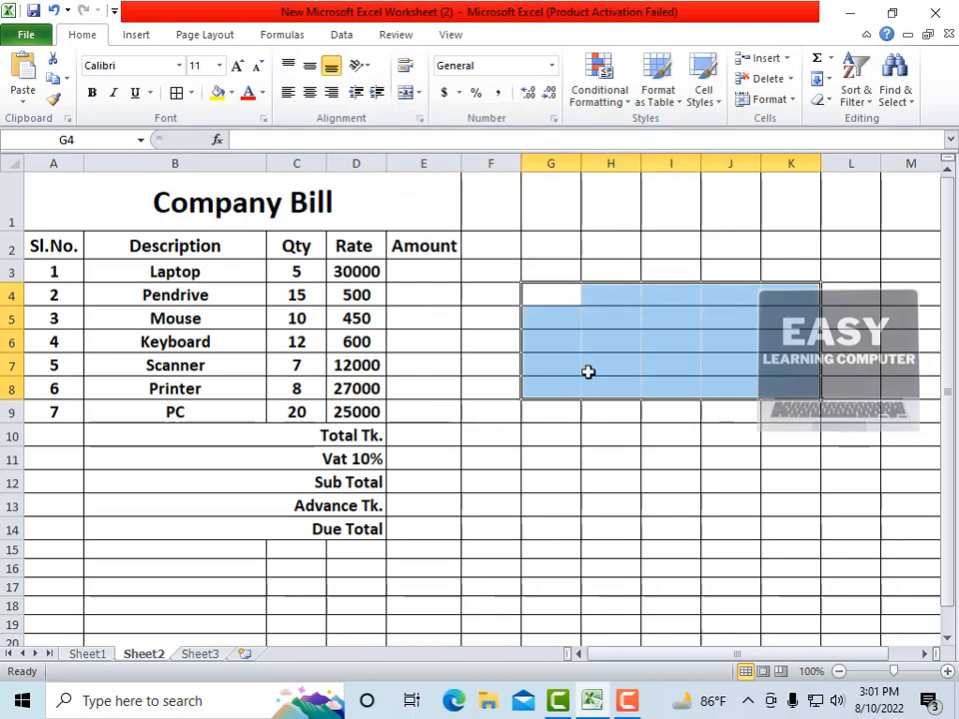
click(604, 415)
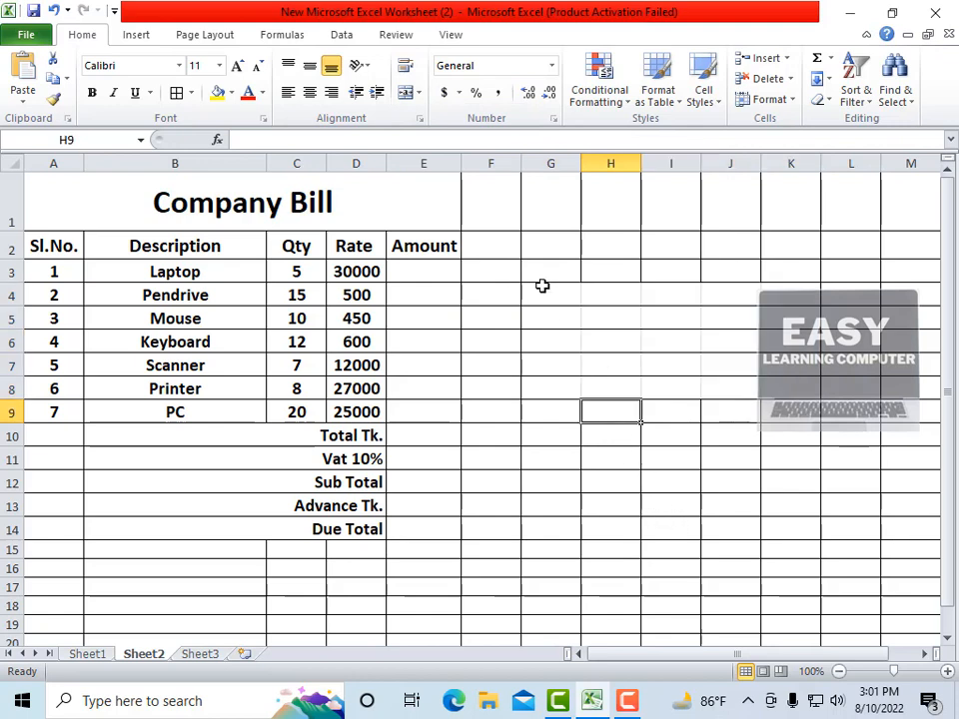
- Apply all borders to the unmerged cells G4:J8
drag(542, 286, 734, 392)
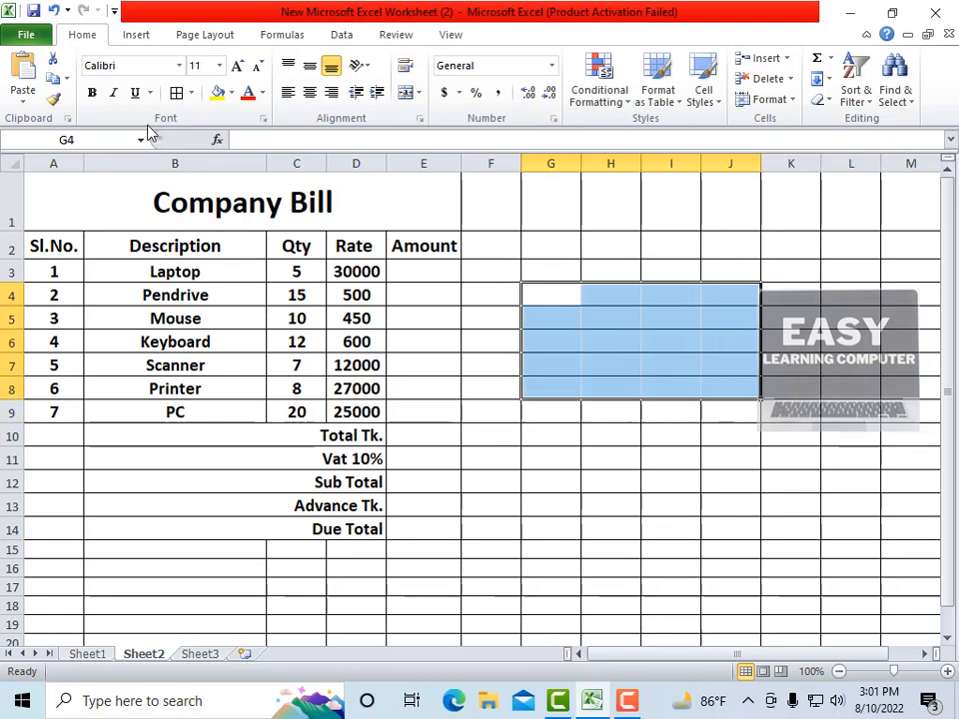
click(624, 439)
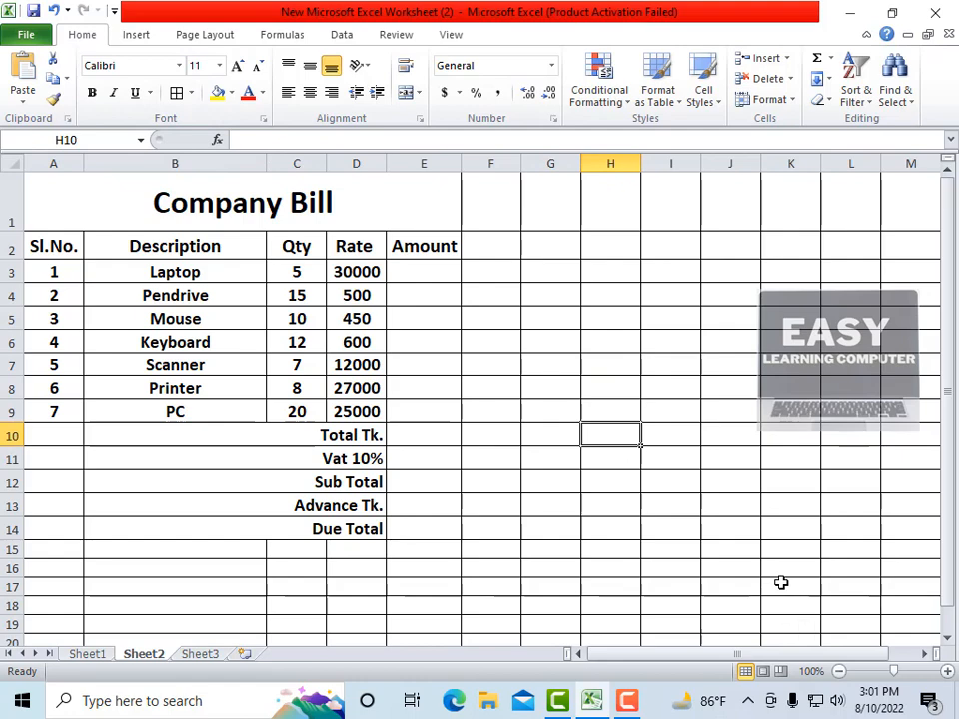
scroll(560, 523, down, 4)
scroll(616, 620, up, 4)
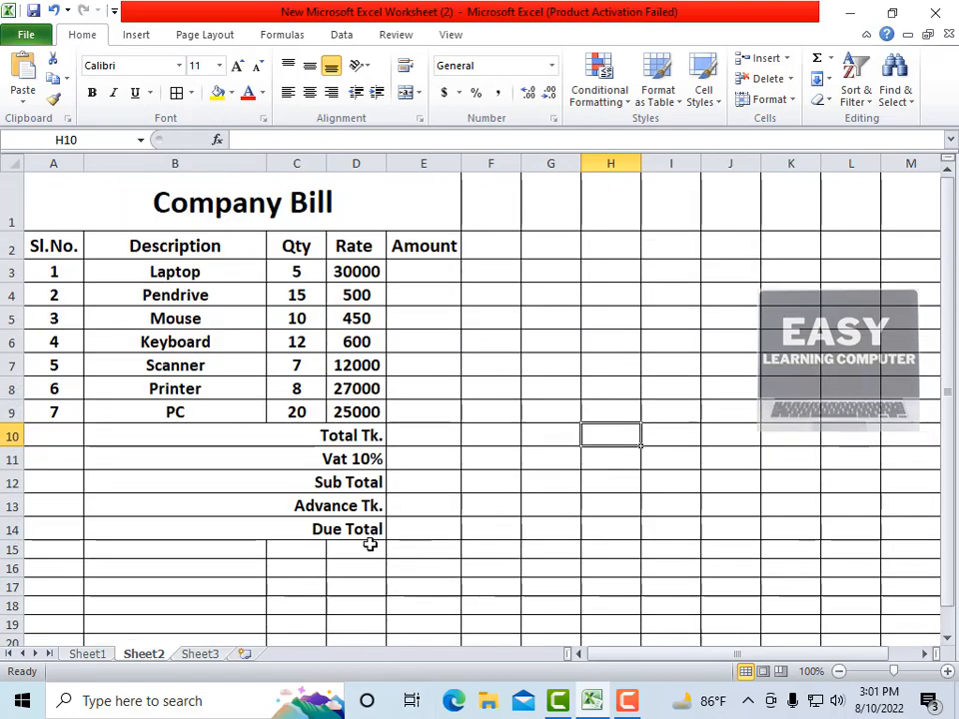
click(203, 654)
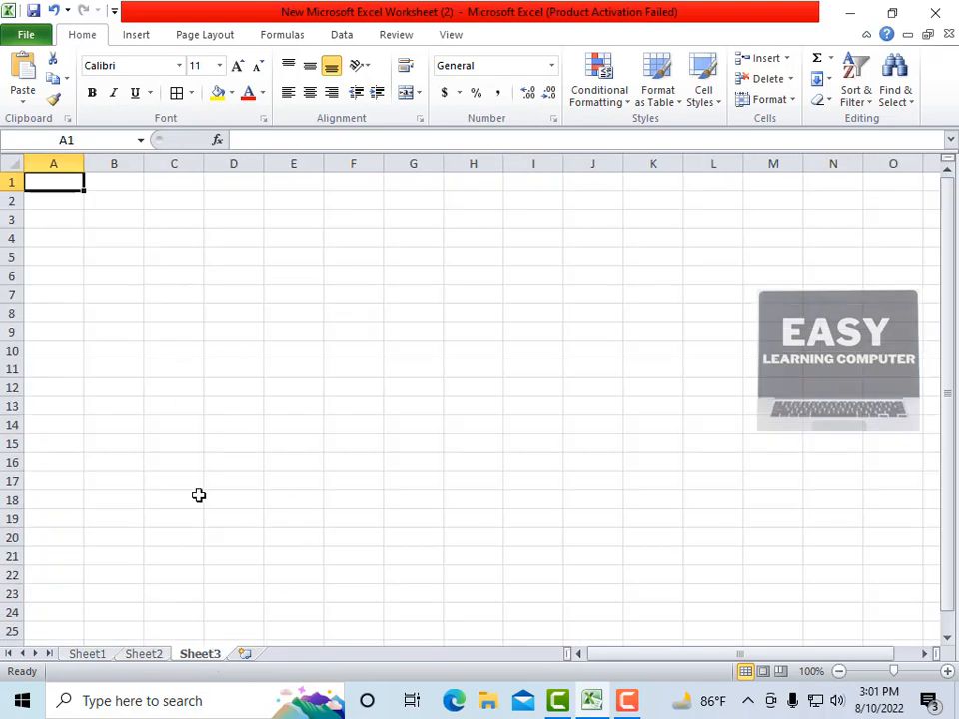
click(144, 656)
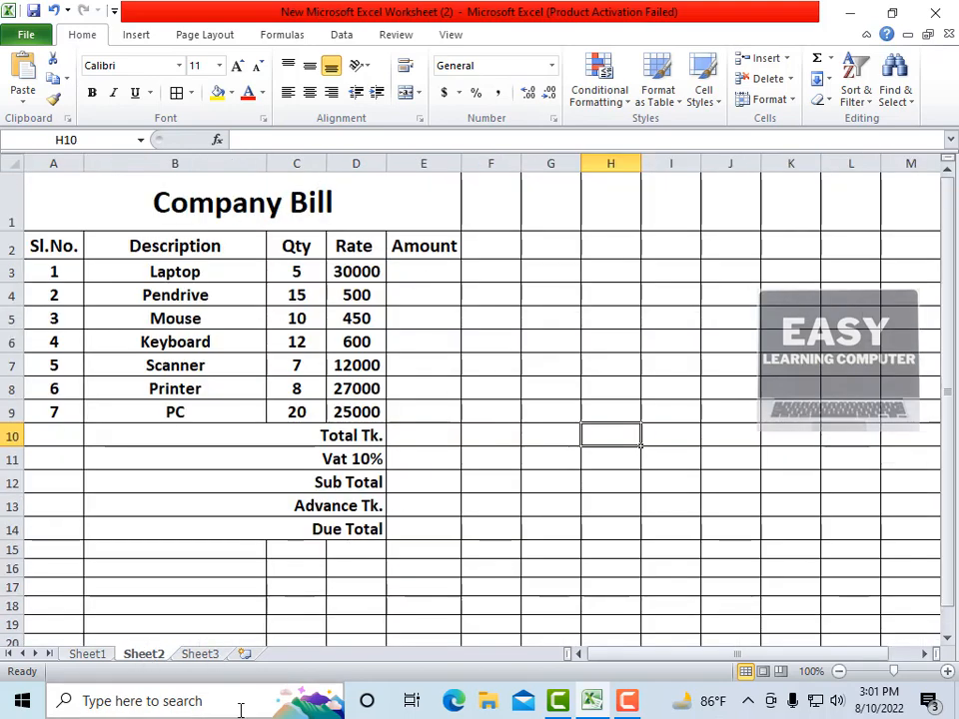
- Apply all borders to the blank cell range B2:H15 on Sheet3
click(209, 656)
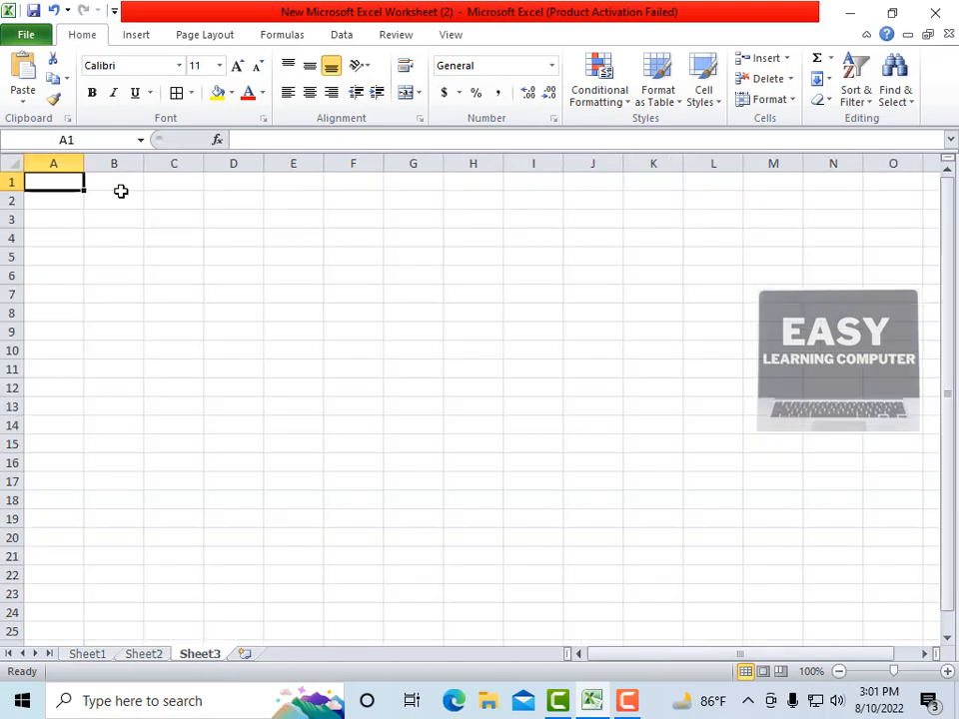
drag(122, 195, 456, 447)
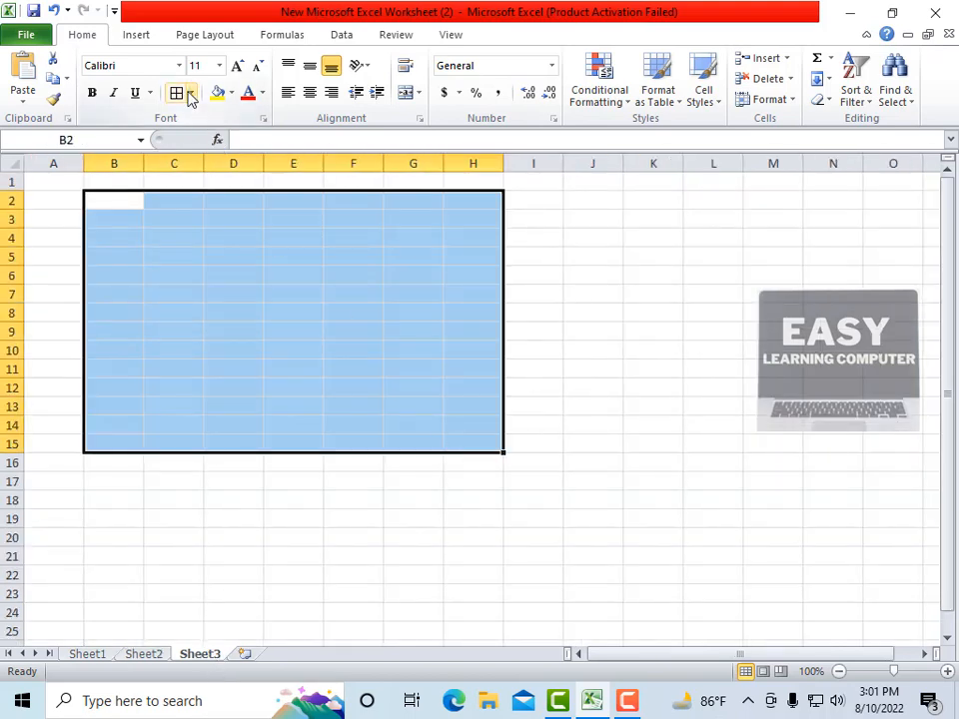
click(190, 93)
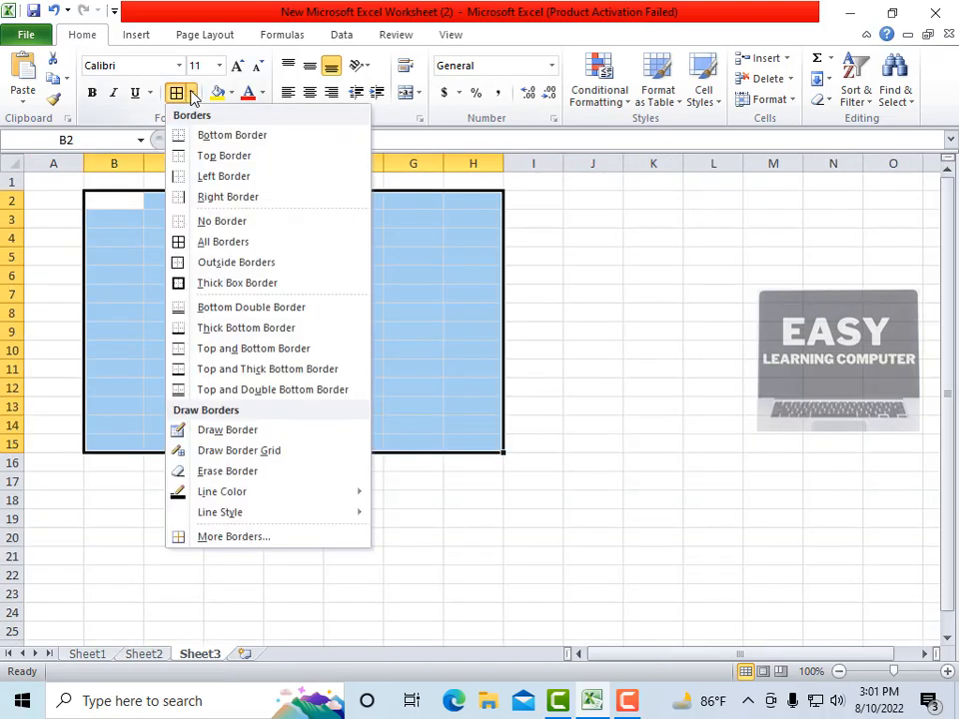
click(227, 248)
click(534, 406)
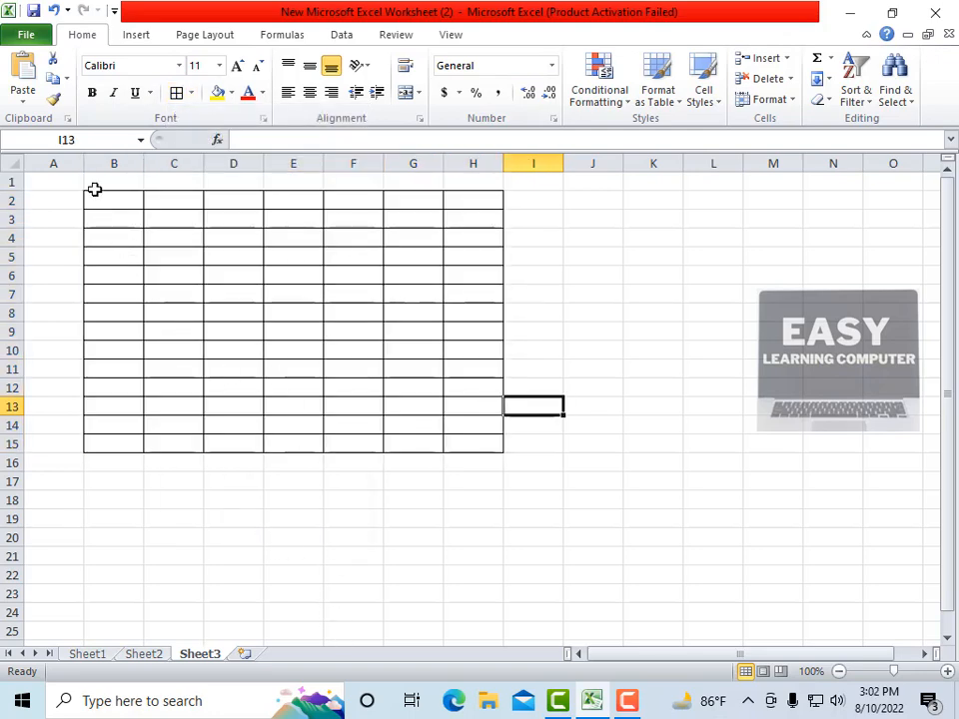
- Remove the borders from the range B1:H16 on Sheet3
drag(94, 186, 475, 461)
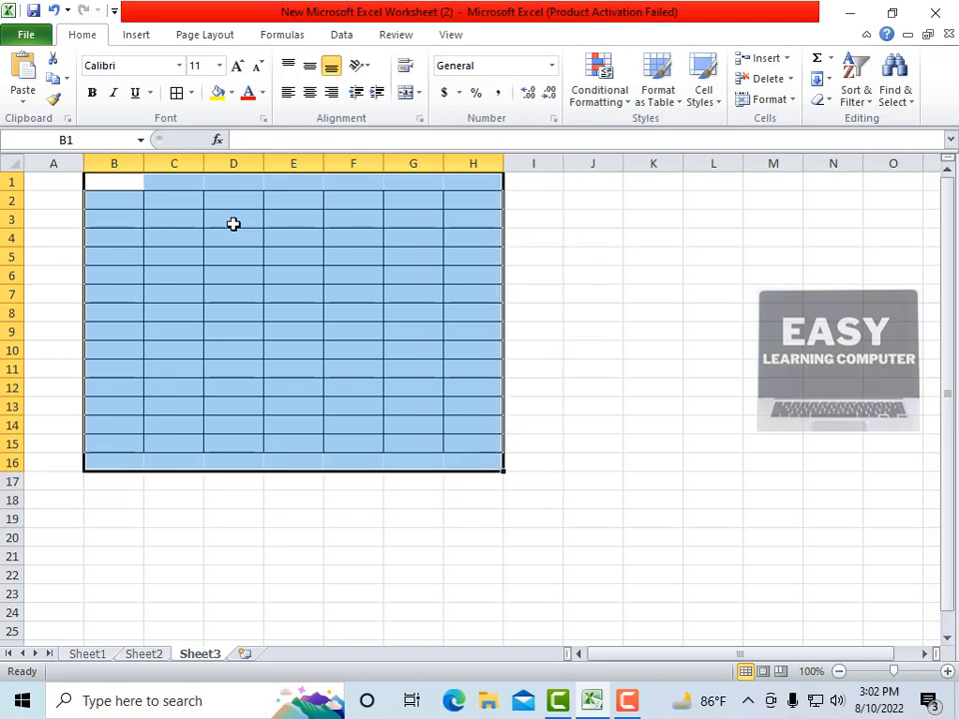
click(190, 91)
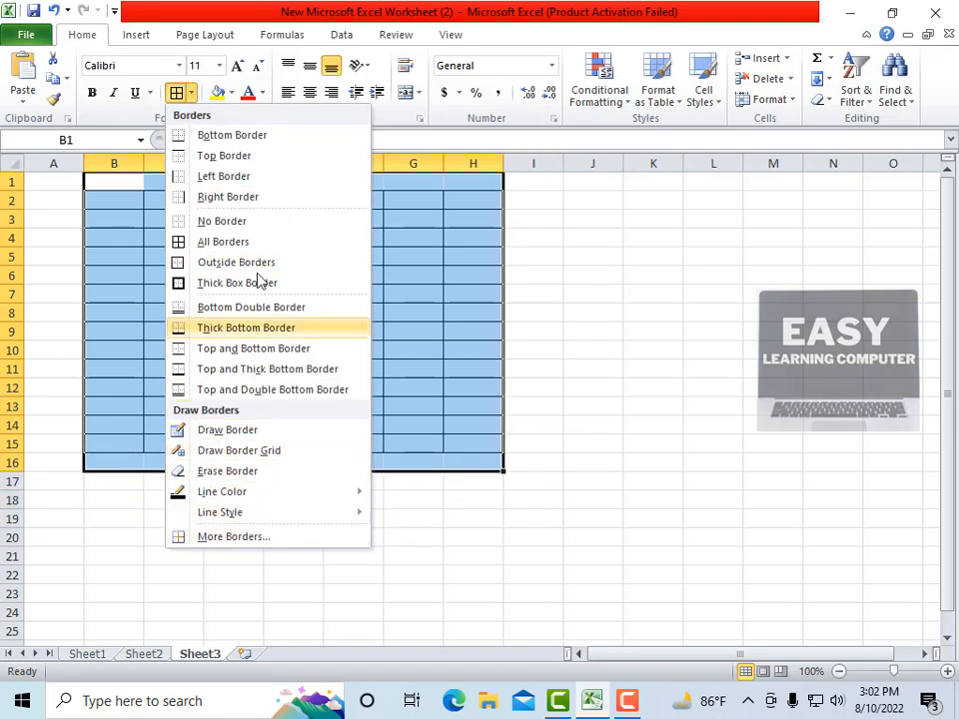
click(221, 221)
click(569, 422)
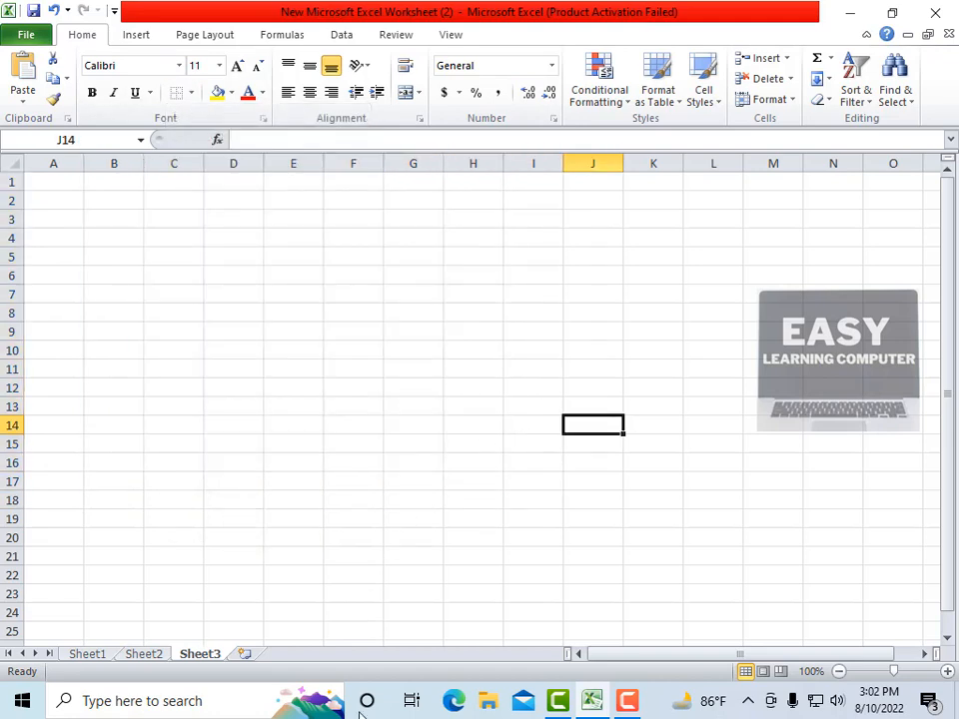
- On Sheet2, calculate the Laptop amount in E3 as quantity times rate with the formula =SUM(C3*D3)
click(152, 655)
click(424, 318)
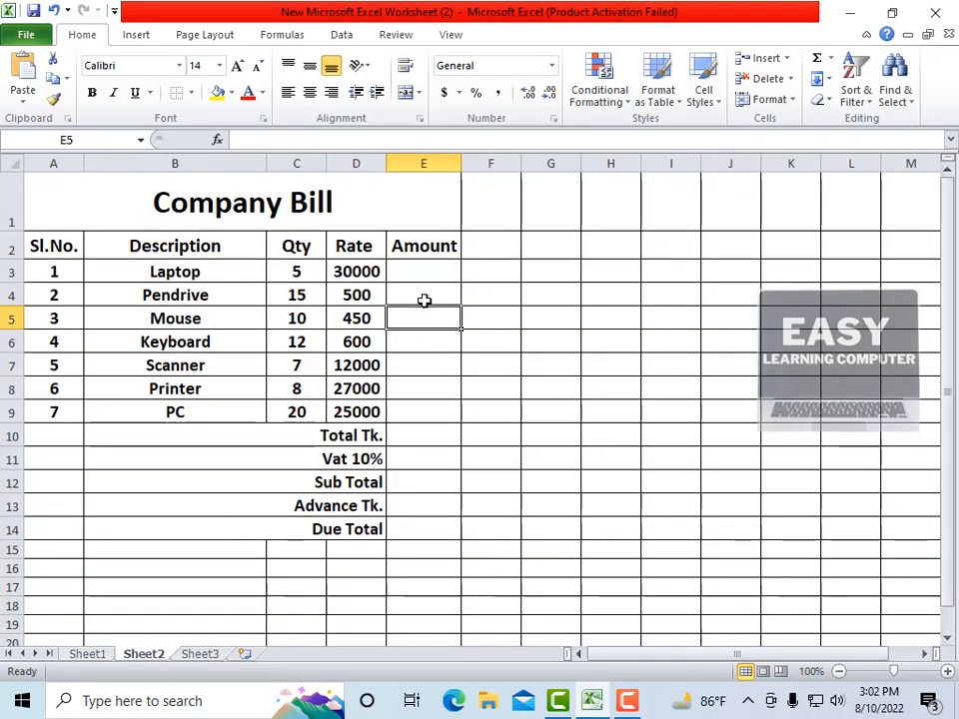
click(423, 274)
click(424, 292)
click(421, 278)
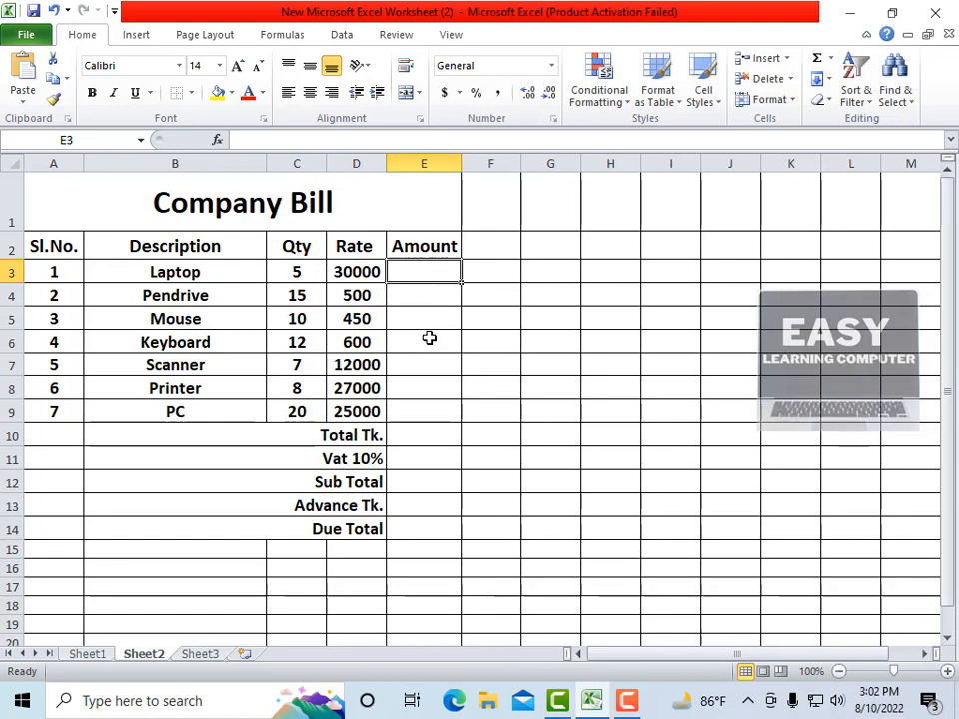
click(434, 296)
click(431, 272)
text(=s)
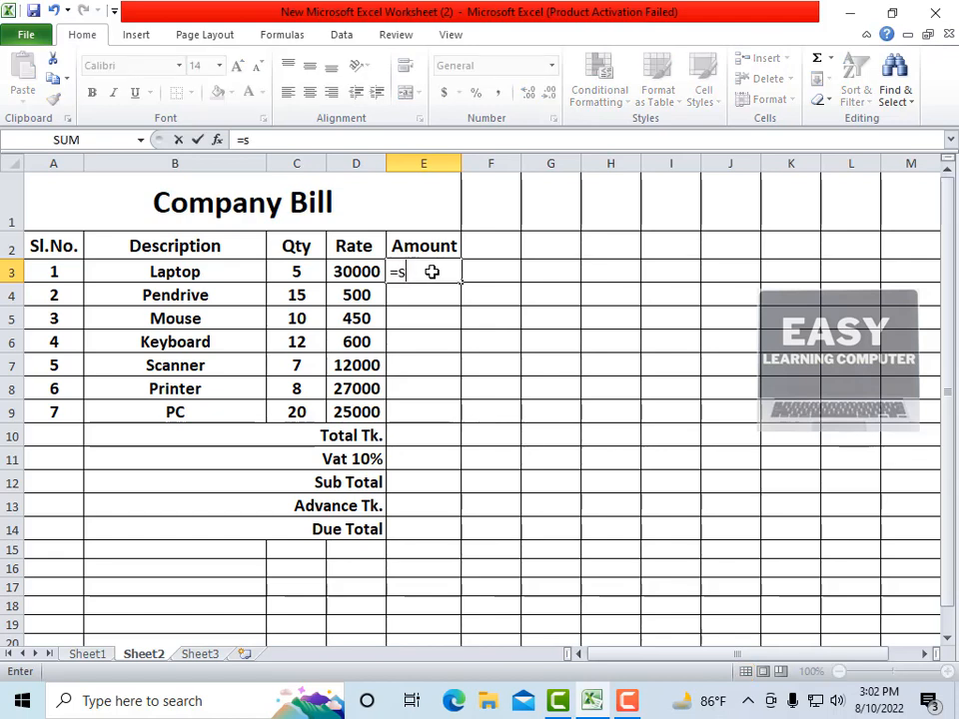
text(um)
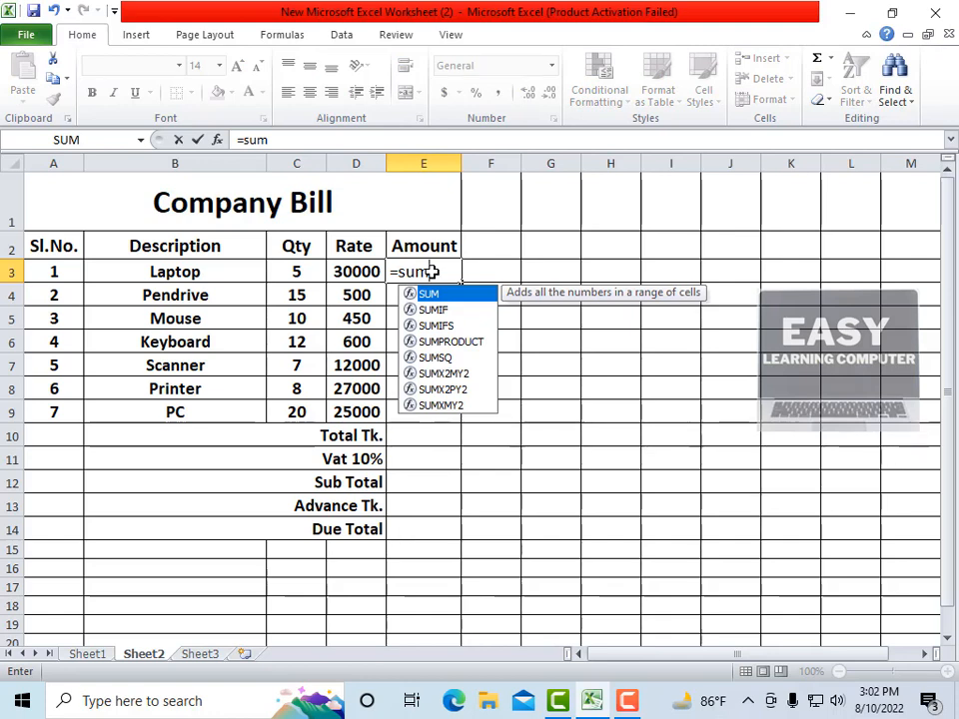
text(()
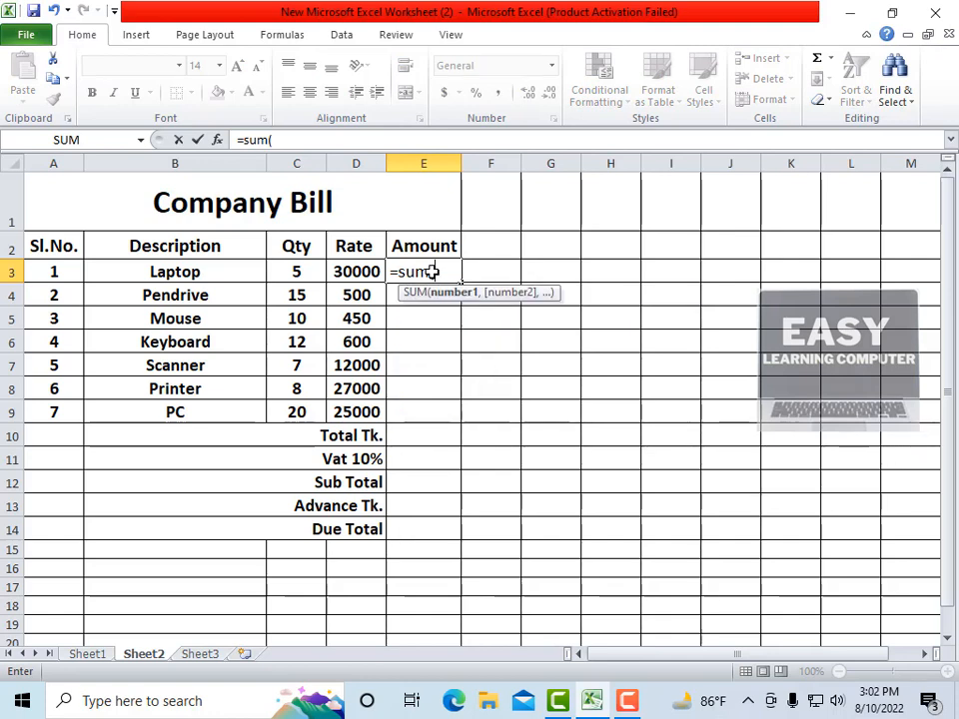
click(290, 274)
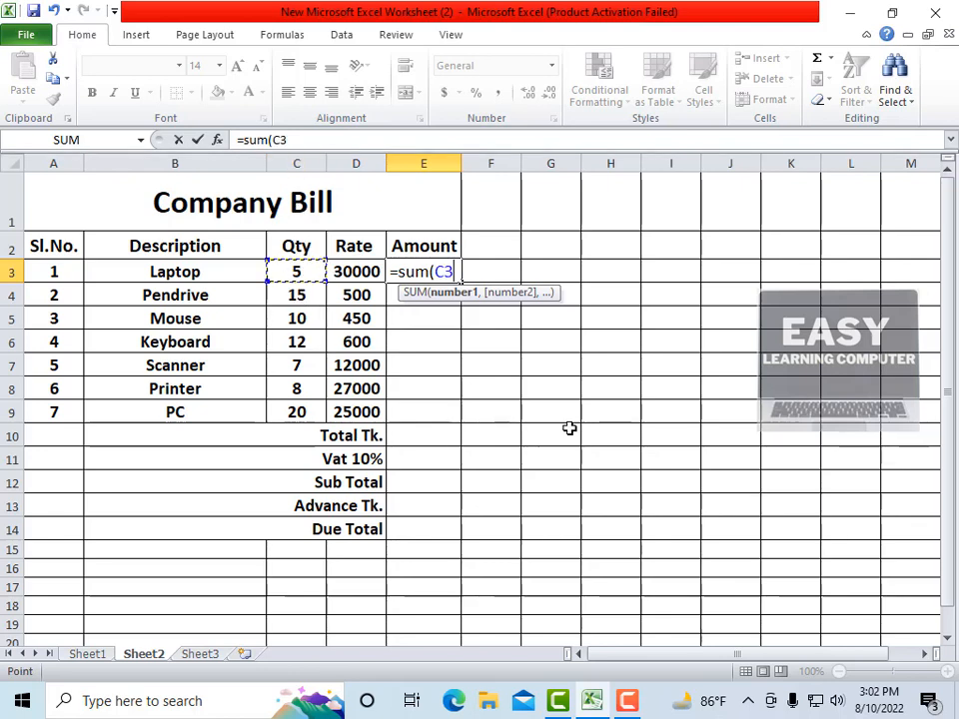
text(*)
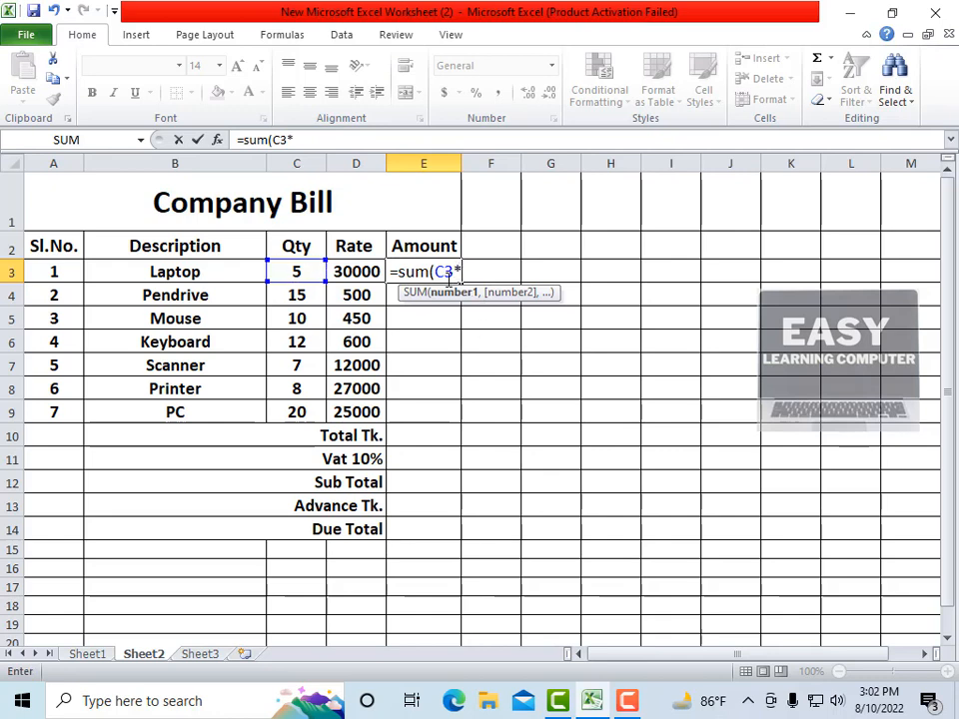
click(350, 271)
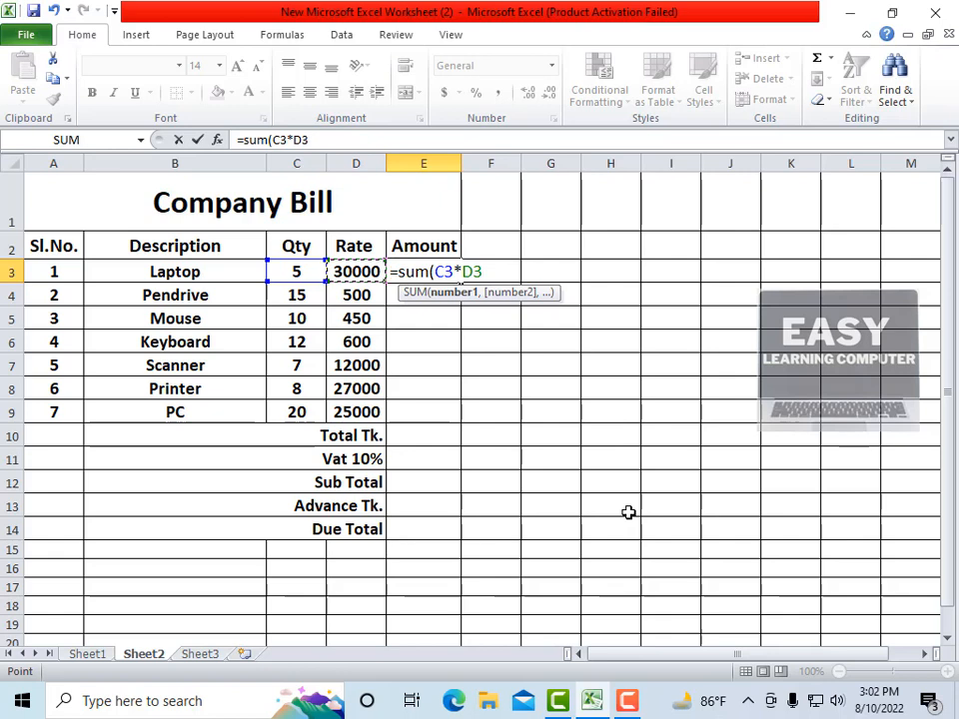
text())
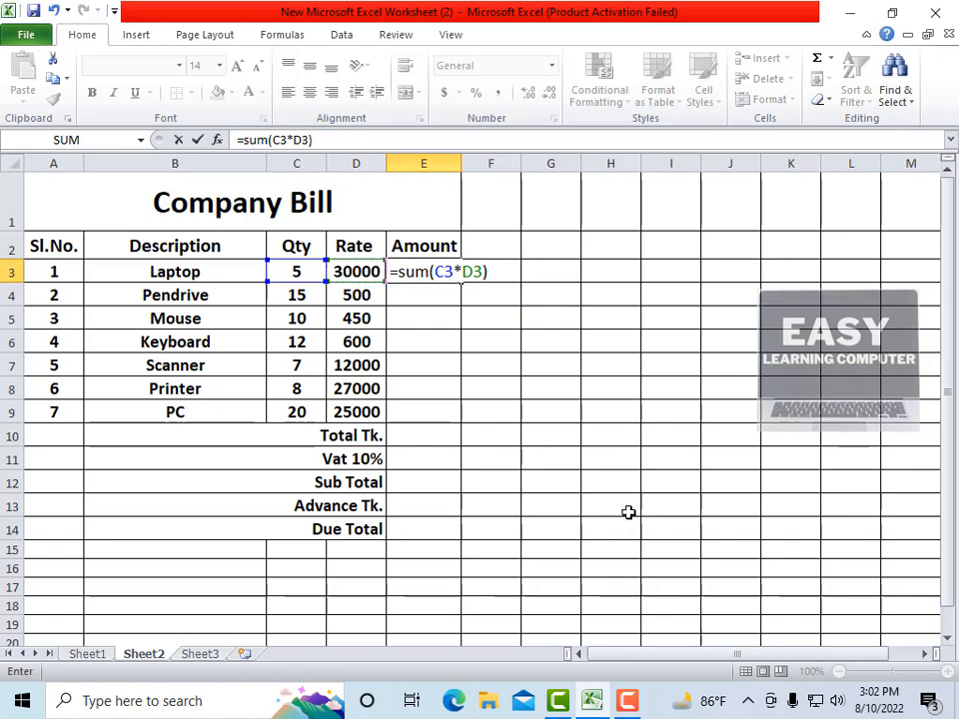
key(Return)
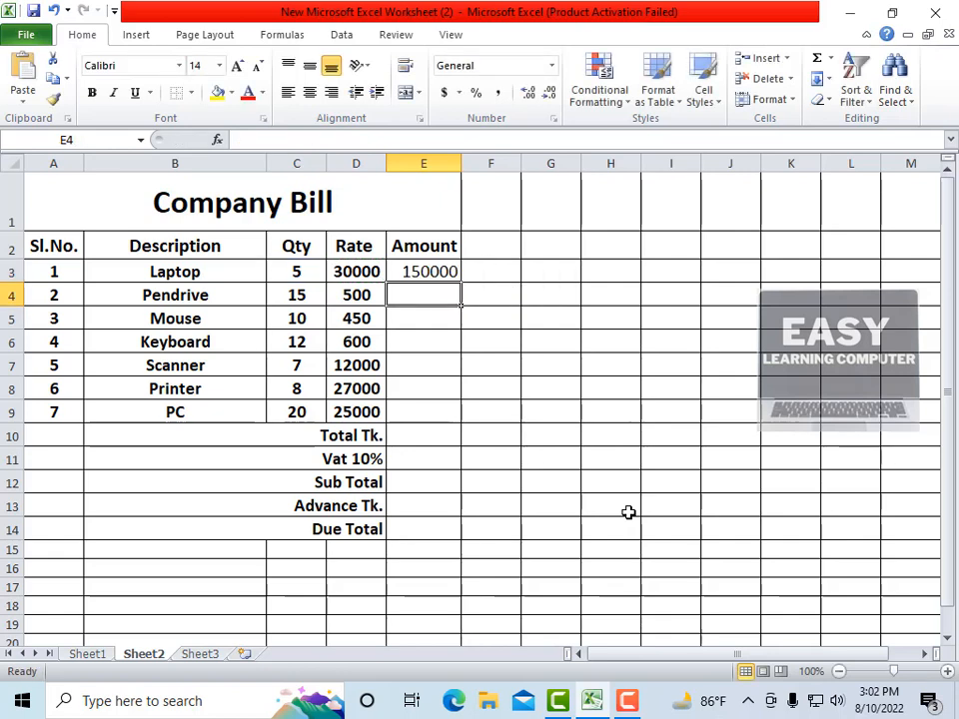
- Fill the Laptop amount formula from E3 down to E9 so every item row gets its amount
click(400, 263)
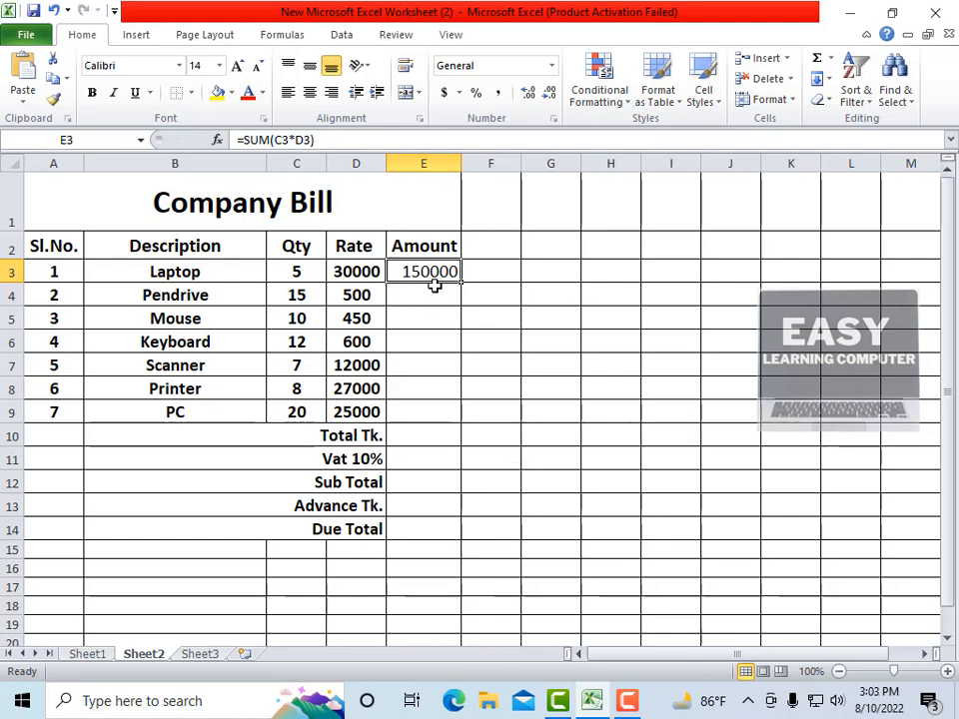
click(410, 289)
click(403, 271)
key(alt)
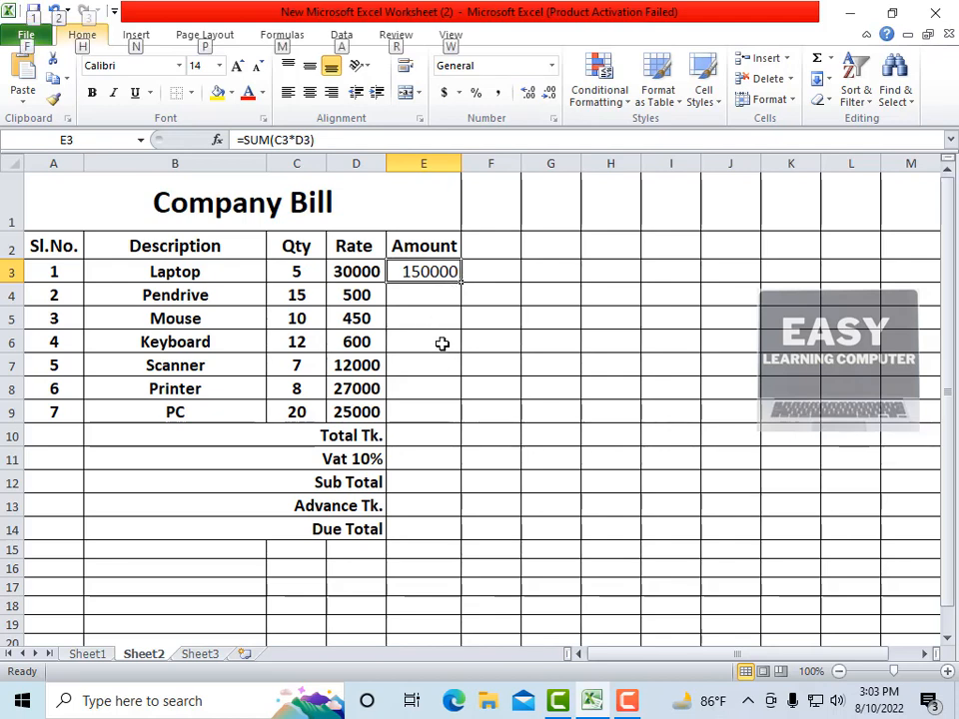
click(441, 340)
scroll(441, 338, up, 2)
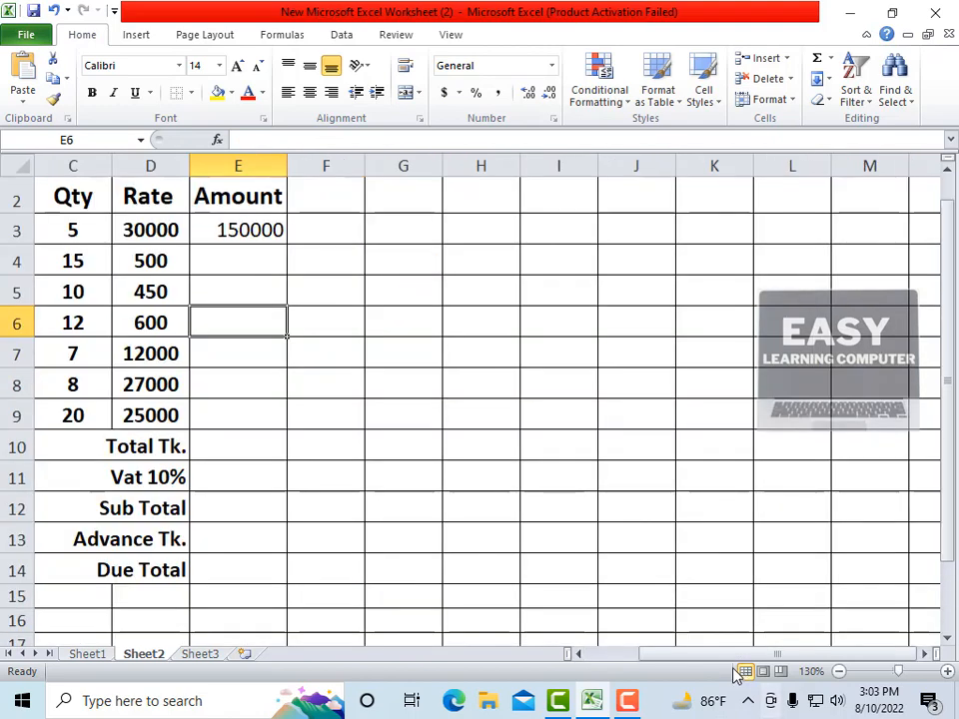
drag(703, 654, 575, 653)
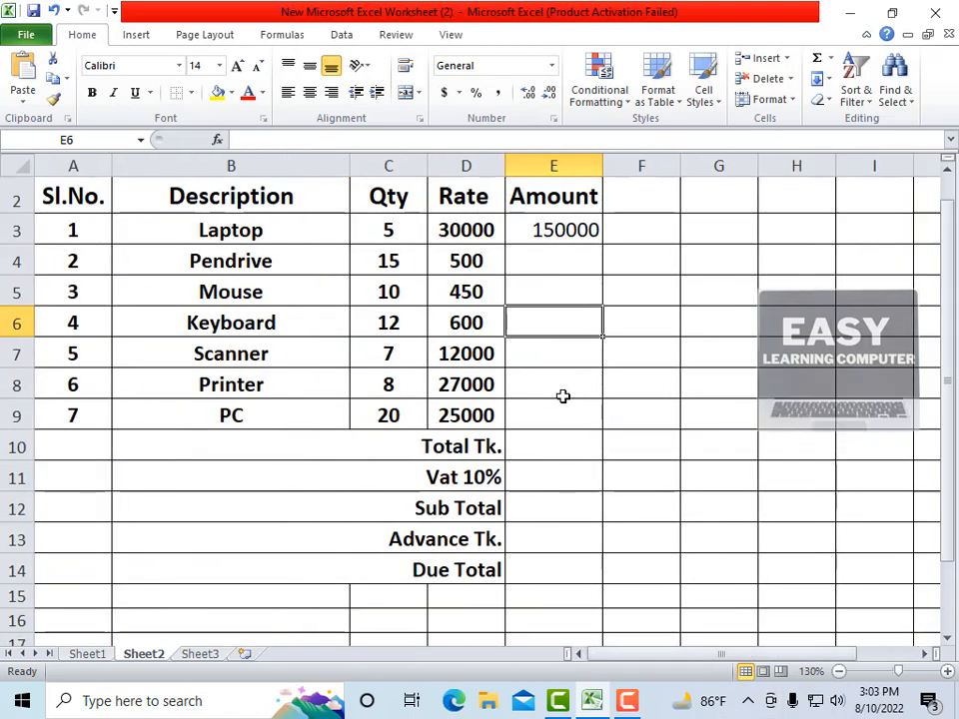
click(532, 230)
scroll(542, 254, up, 1)
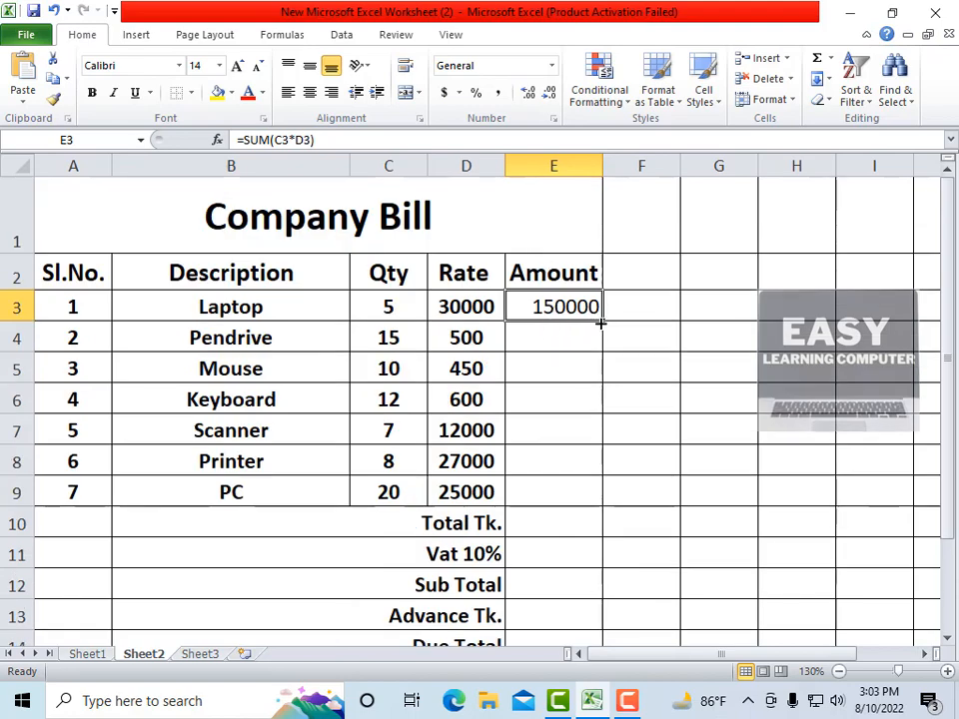
drag(602, 320, 612, 498)
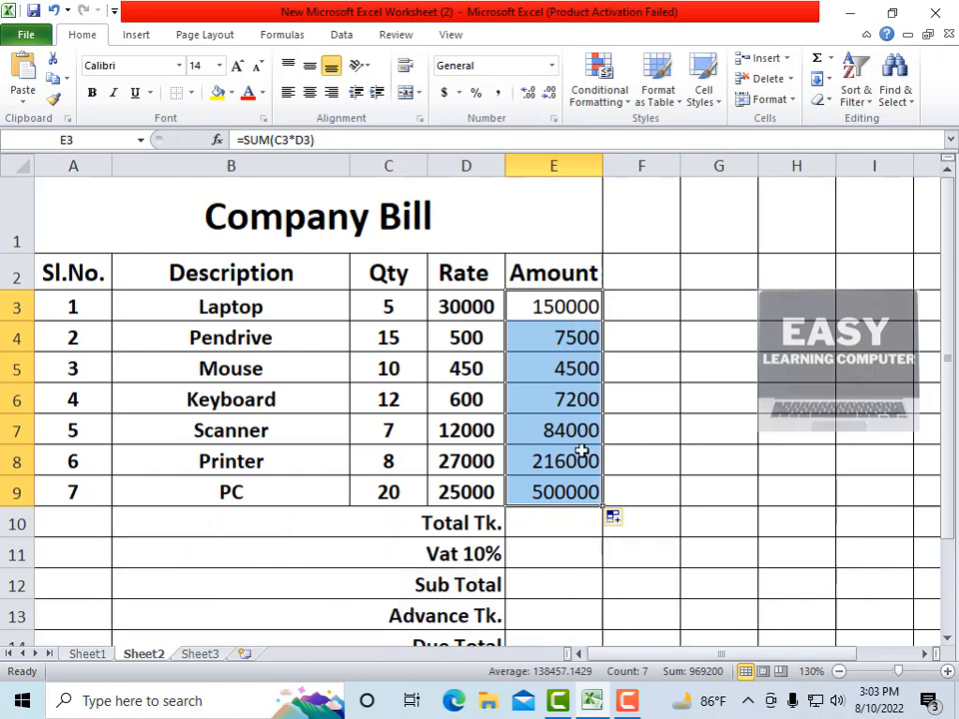
- Calculate the Total Tk. in E10 with the formula =SUM(E3:E9)
click(529, 527)
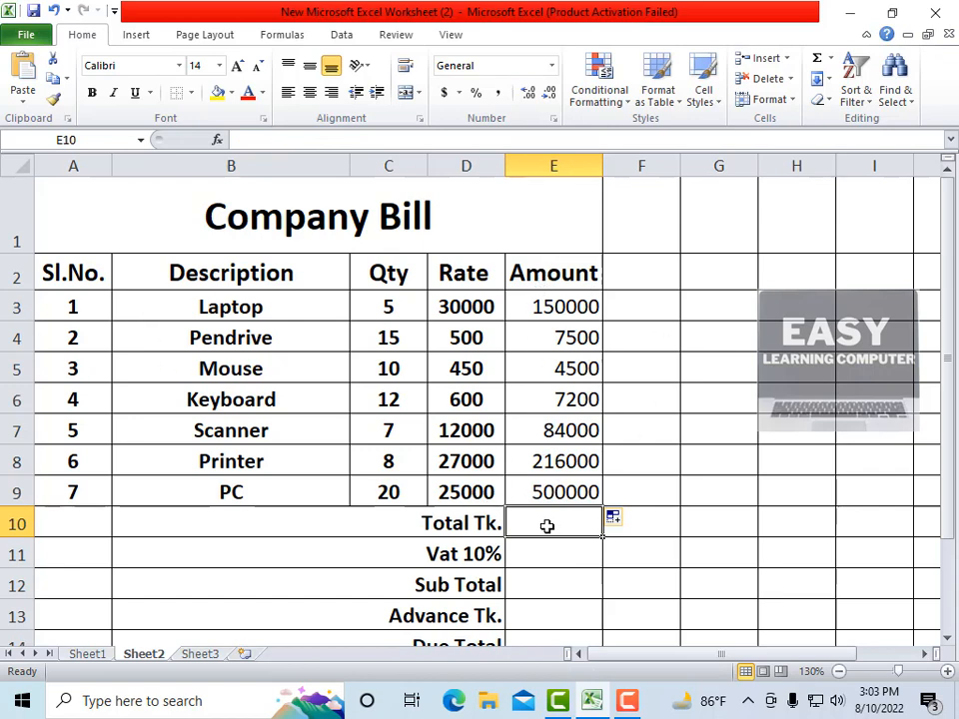
text(=)
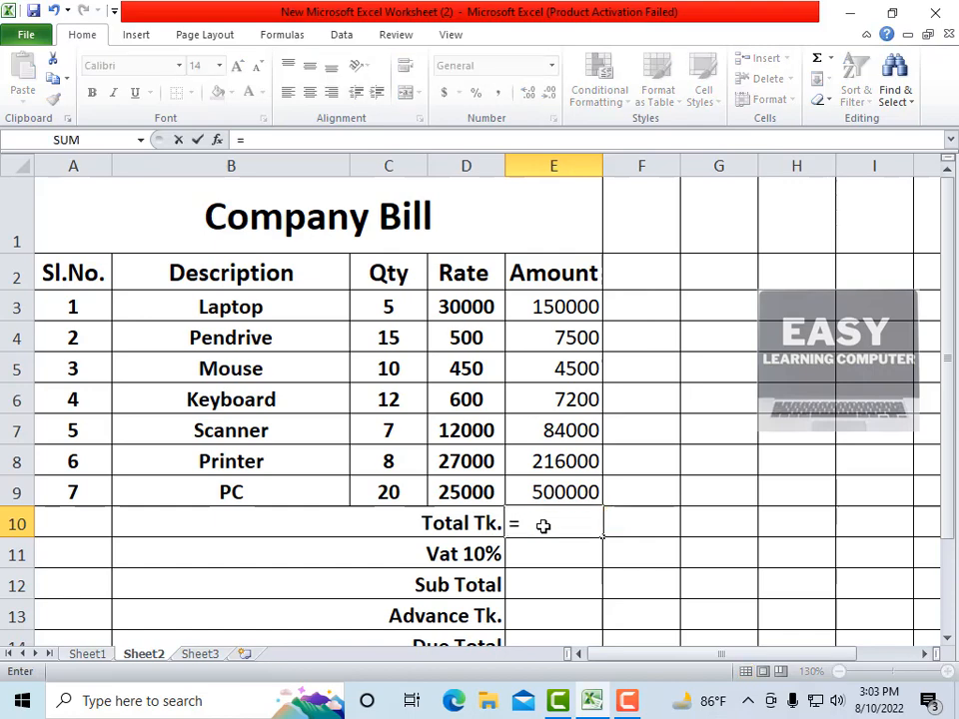
text(sum)
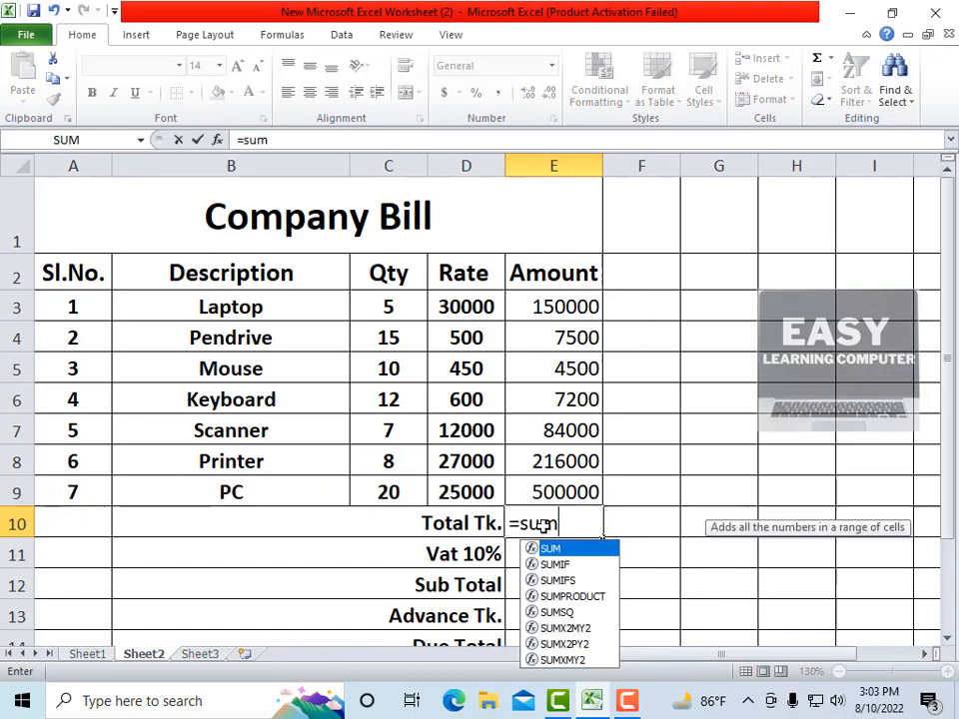
text(()
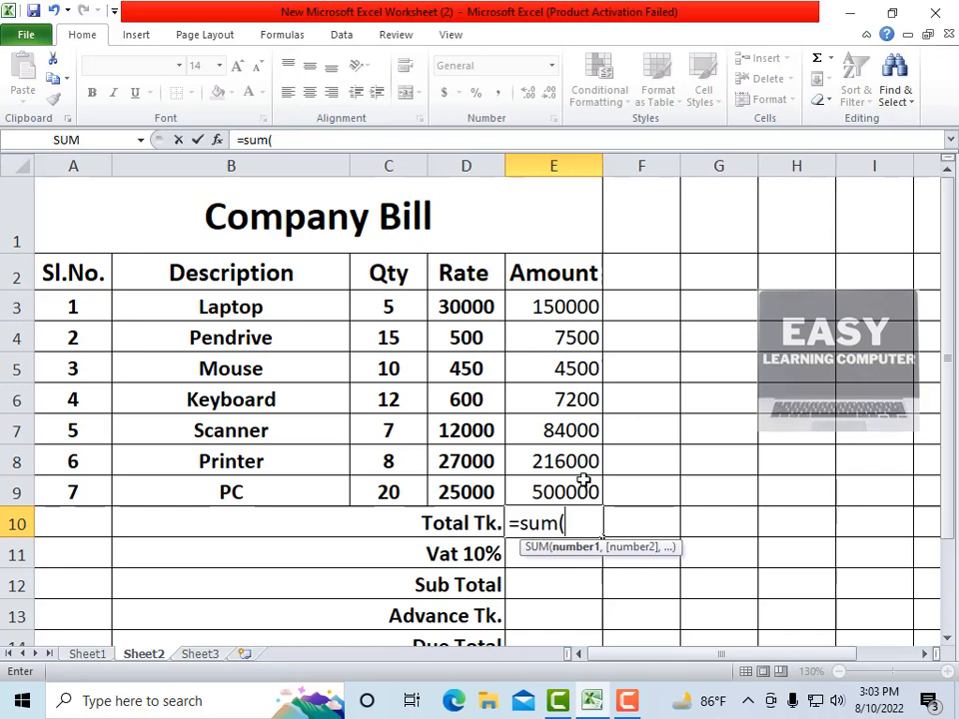
click(544, 315)
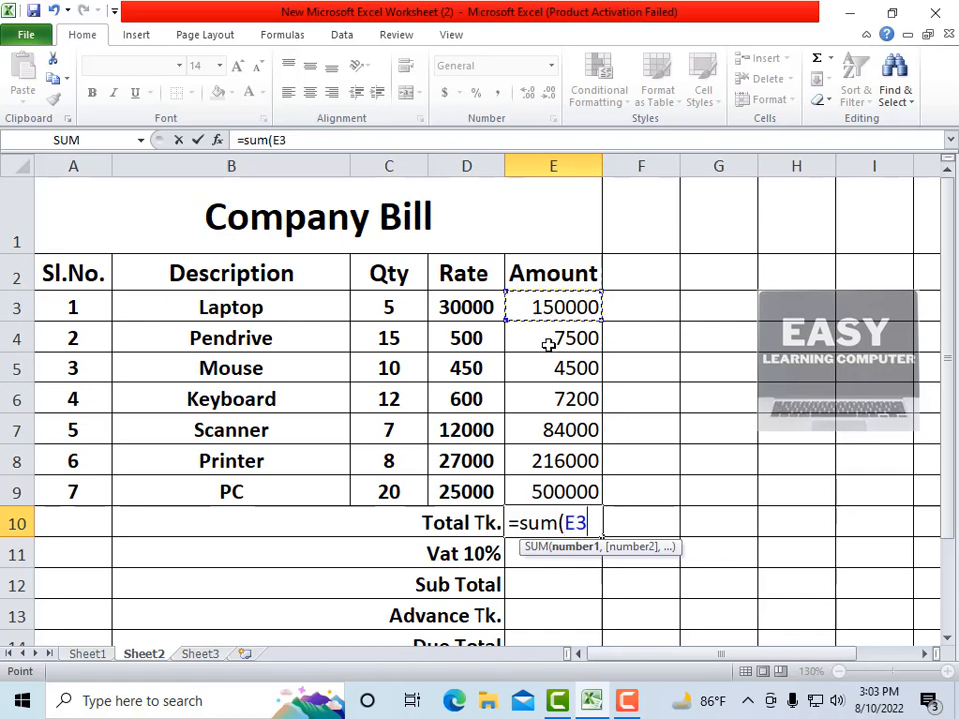
key(F8)
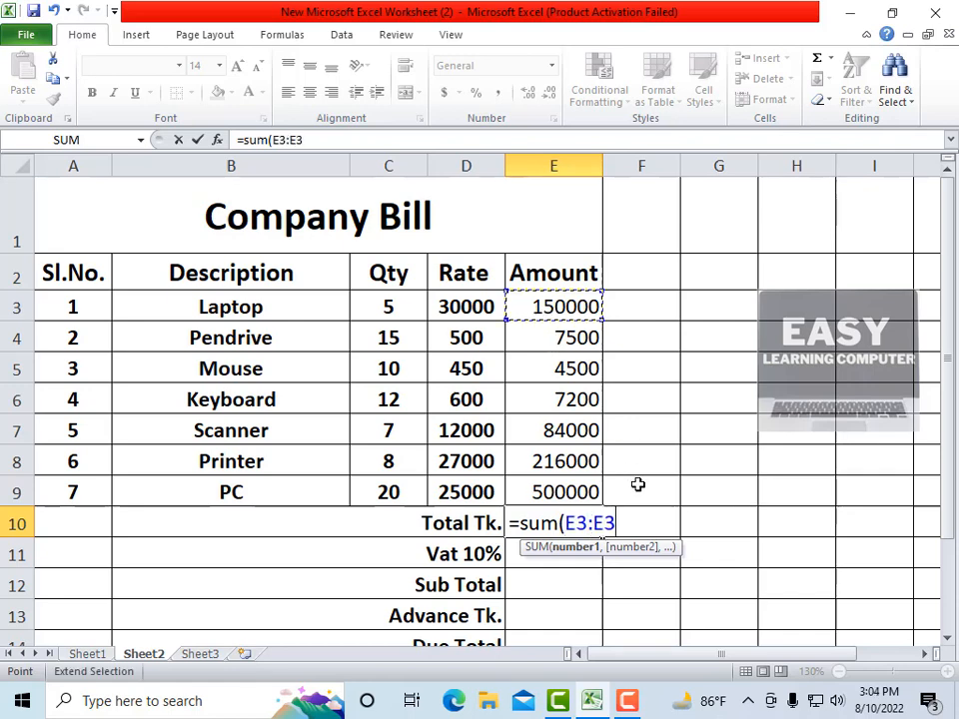
click(529, 493)
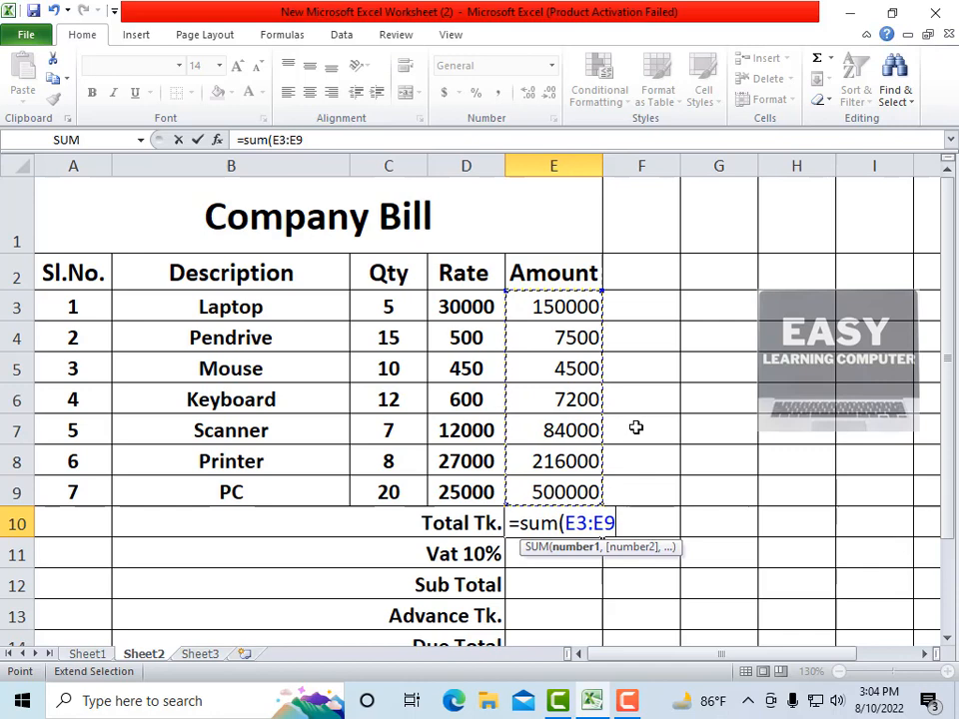
text())
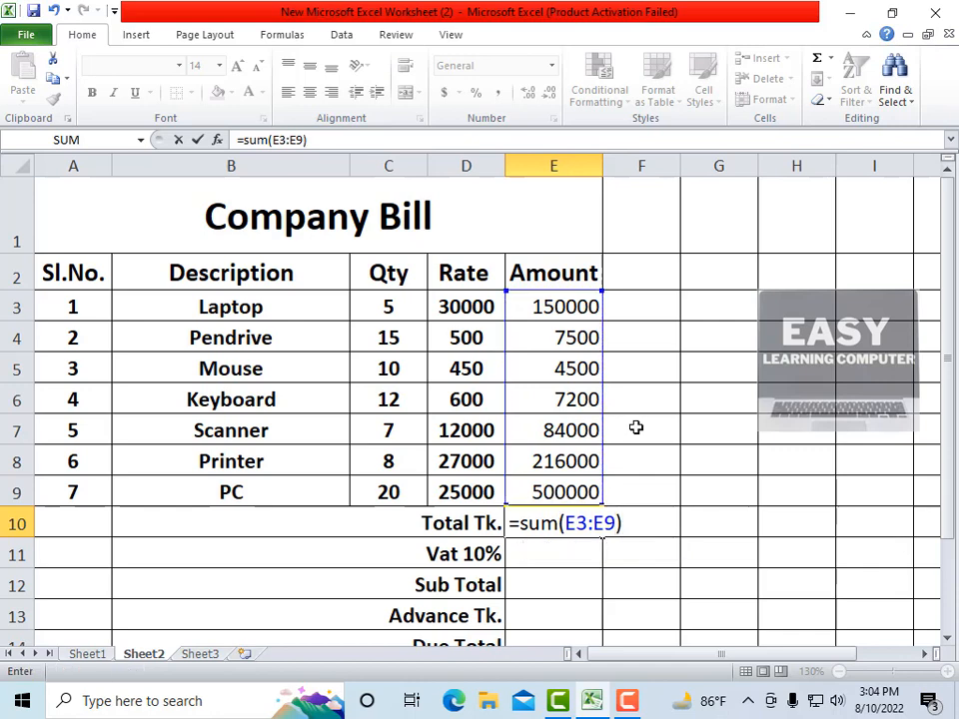
key(Return)
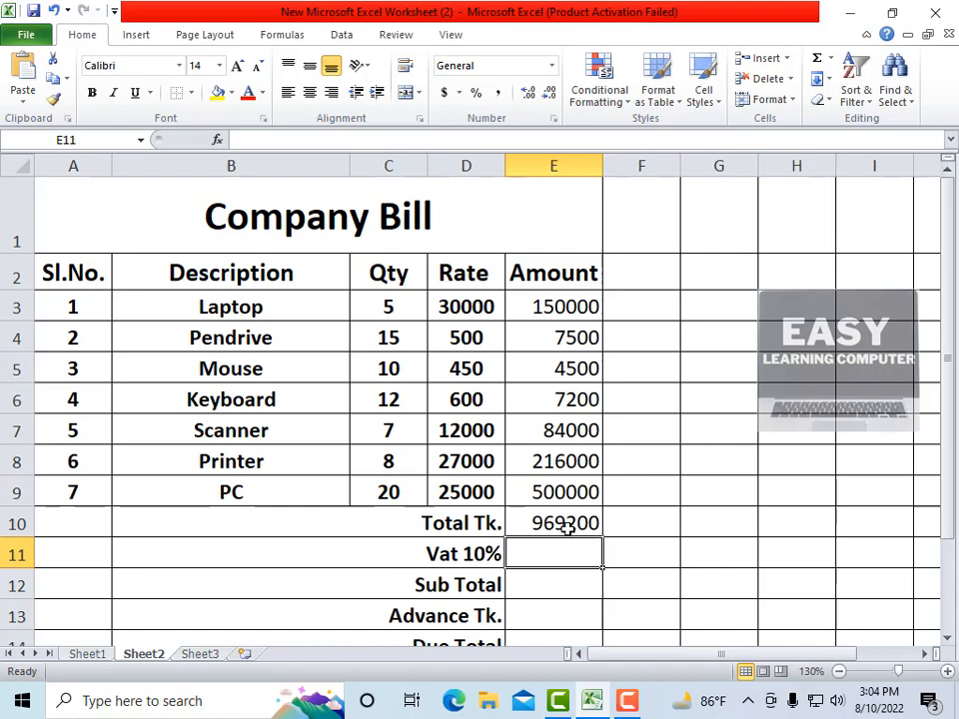
- Calculate the Vat 10% amount in E11 from the Total Tk. with the formula =E10*10%
scroll(530, 572, down, 1)
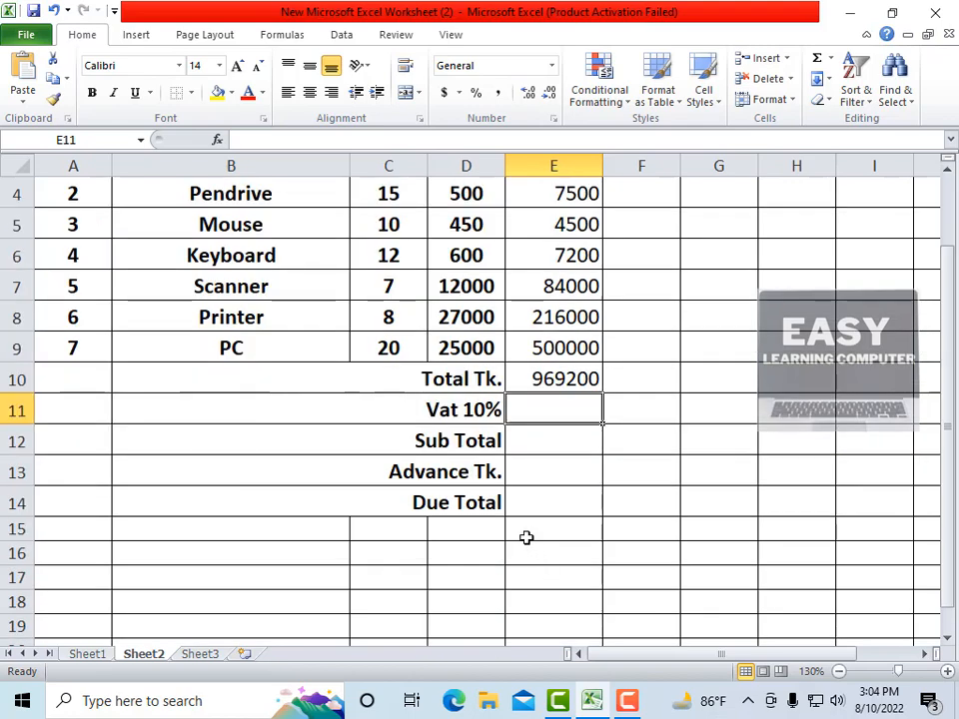
click(529, 438)
click(539, 409)
scroll(540, 428, up, 1)
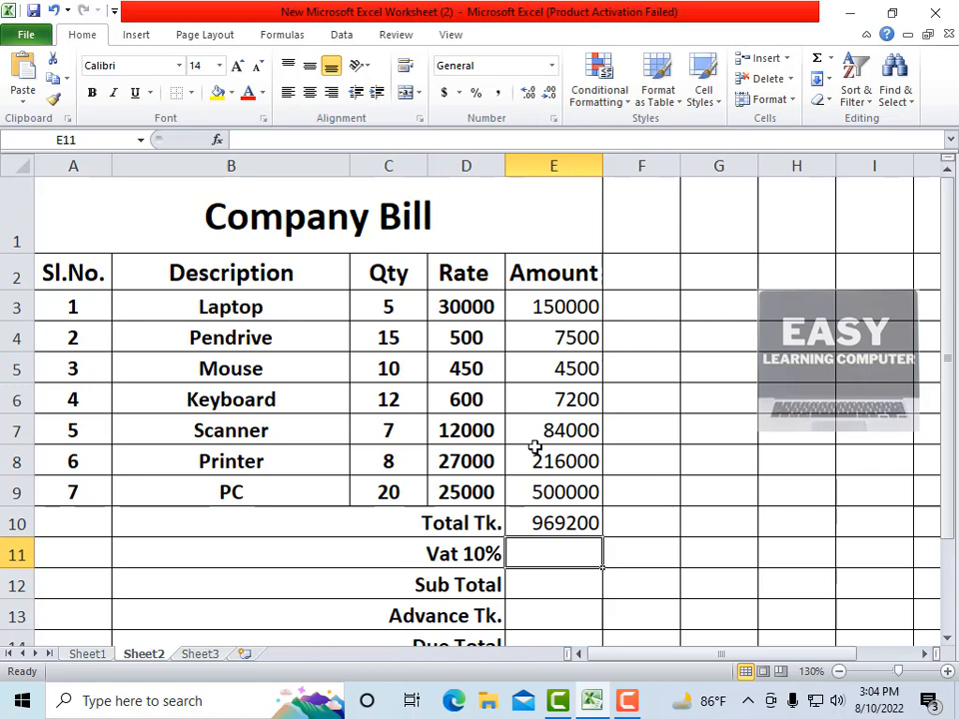
click(549, 522)
click(492, 553)
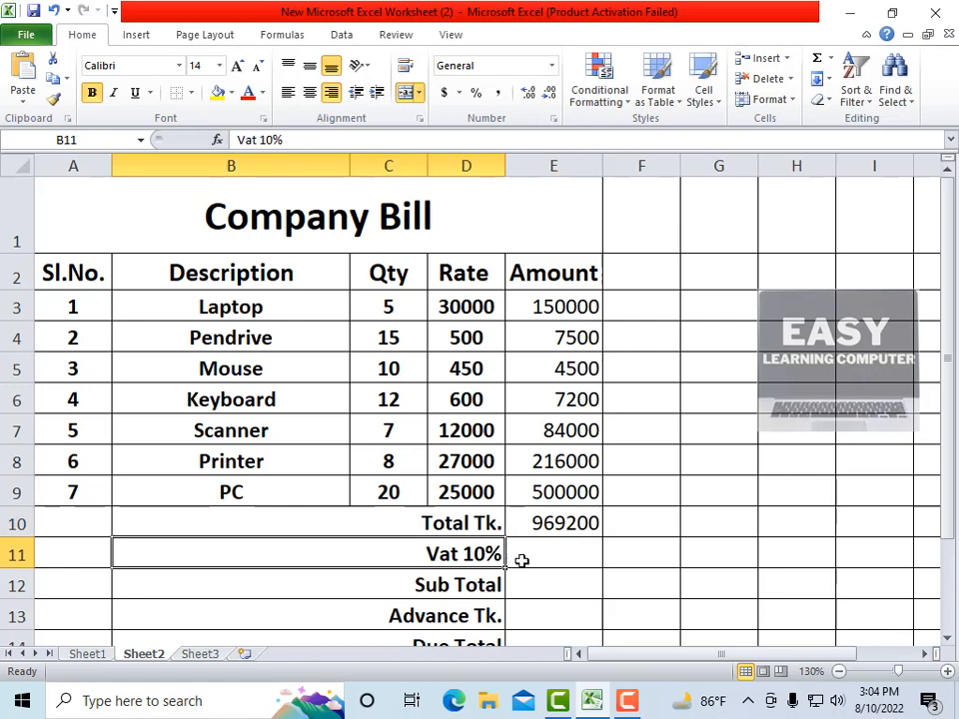
click(528, 554)
text(=)
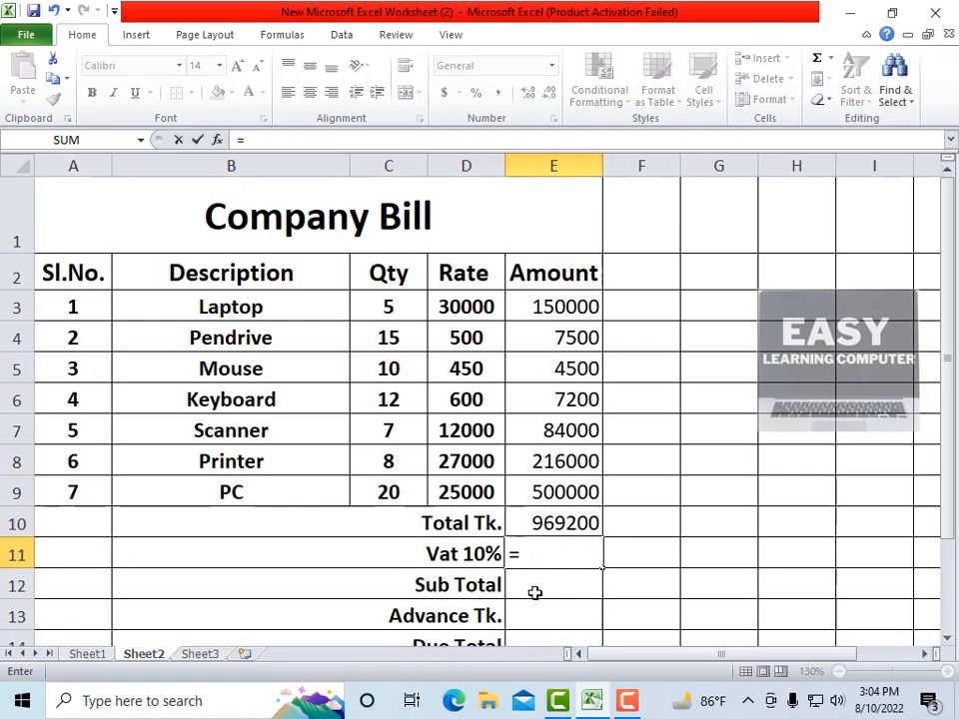
click(537, 530)
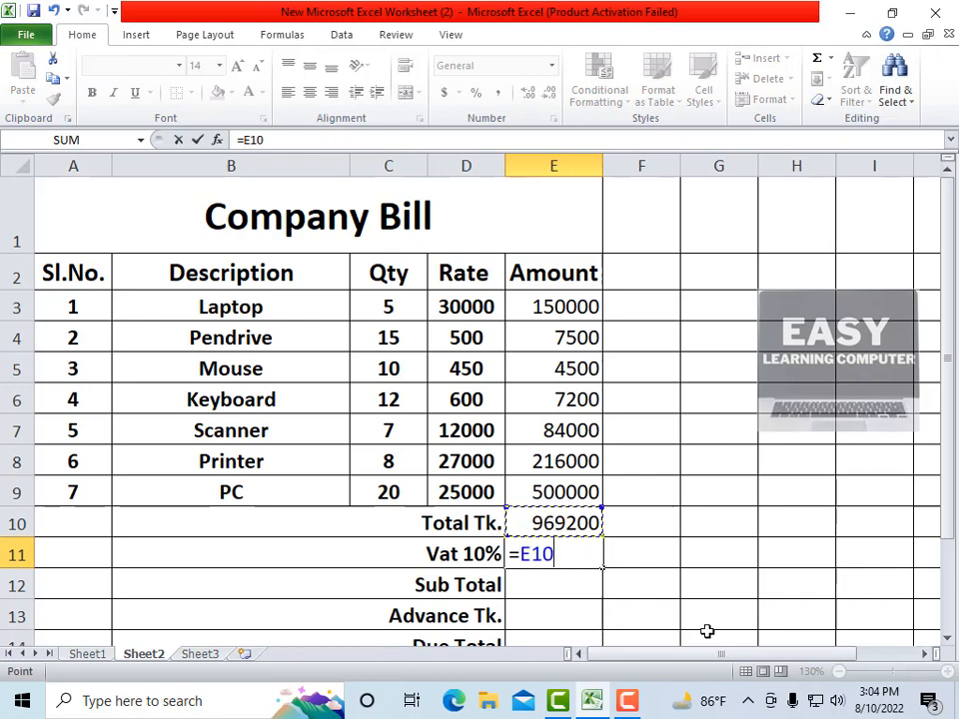
text(*)
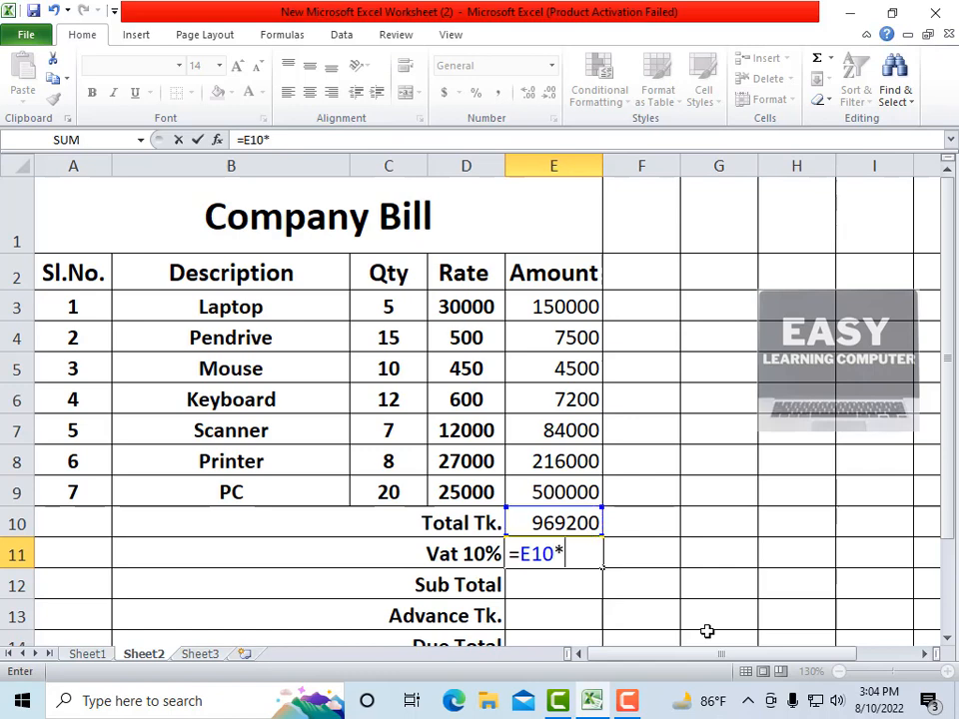
text(10%)
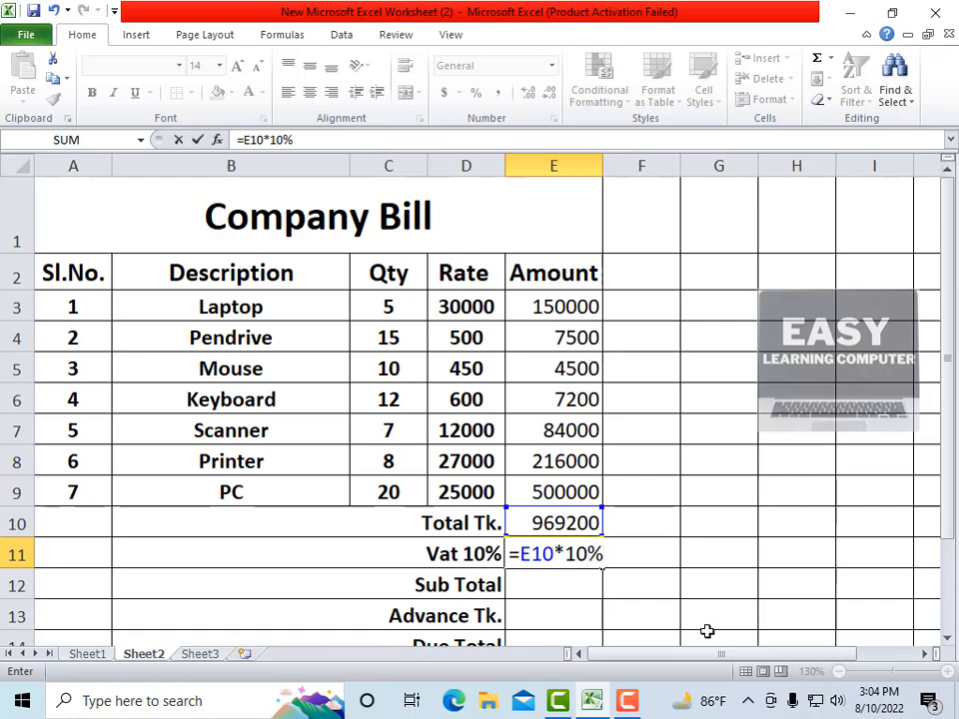
key(Return)
key(Down)
key(Down)
key(Down)
key(Down)
key(Down)
key(Down)
key(Down)
key(Down)
key(Down)
key(Down)
key(Down)
key(Down)
key(Down)
key(Down)
key(Down)
key(Down)
key(Down)
key(Down)
key(Down)
key(Down)
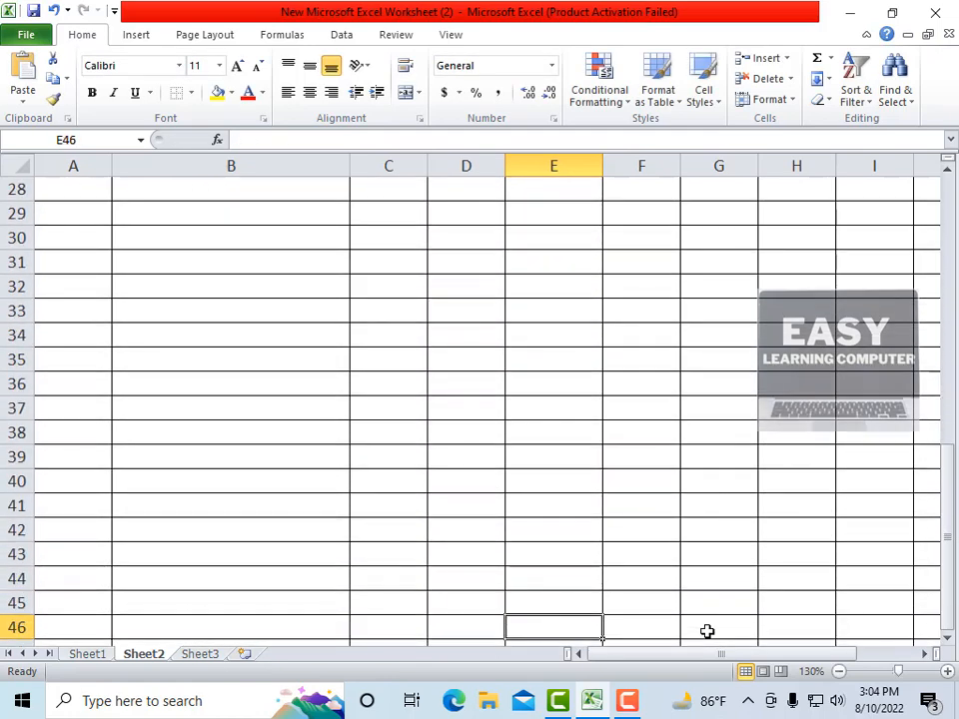
scroll(623, 364, up, 9)
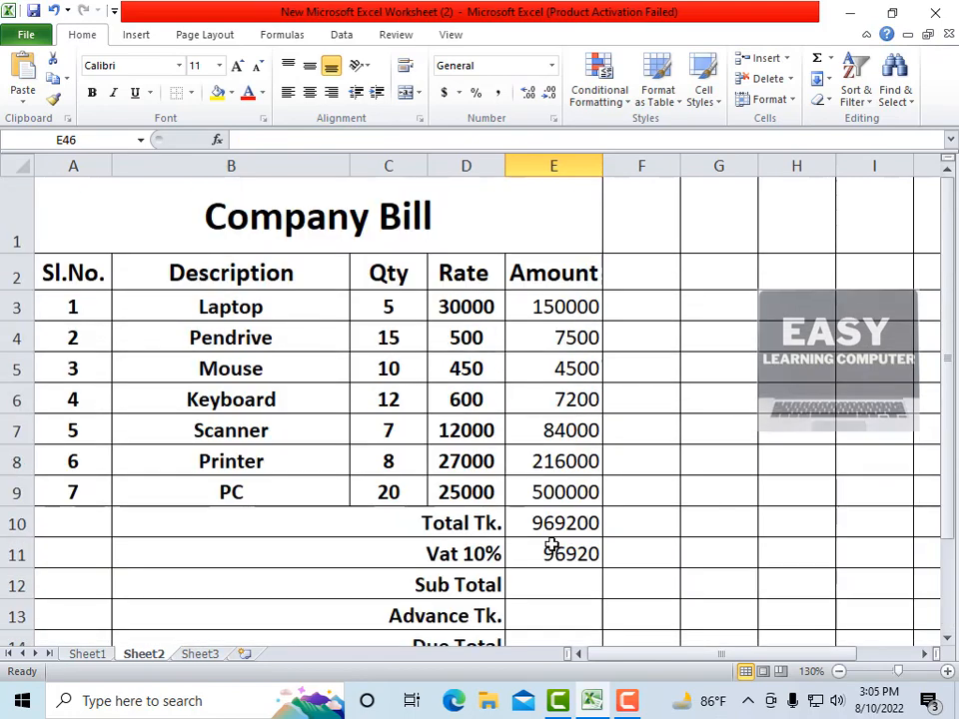
- Calculate the Sub Total in E12 by adding the total and the VAT with the formula =SUM(E10+E11)
scroll(551, 545, down, 1)
click(522, 408)
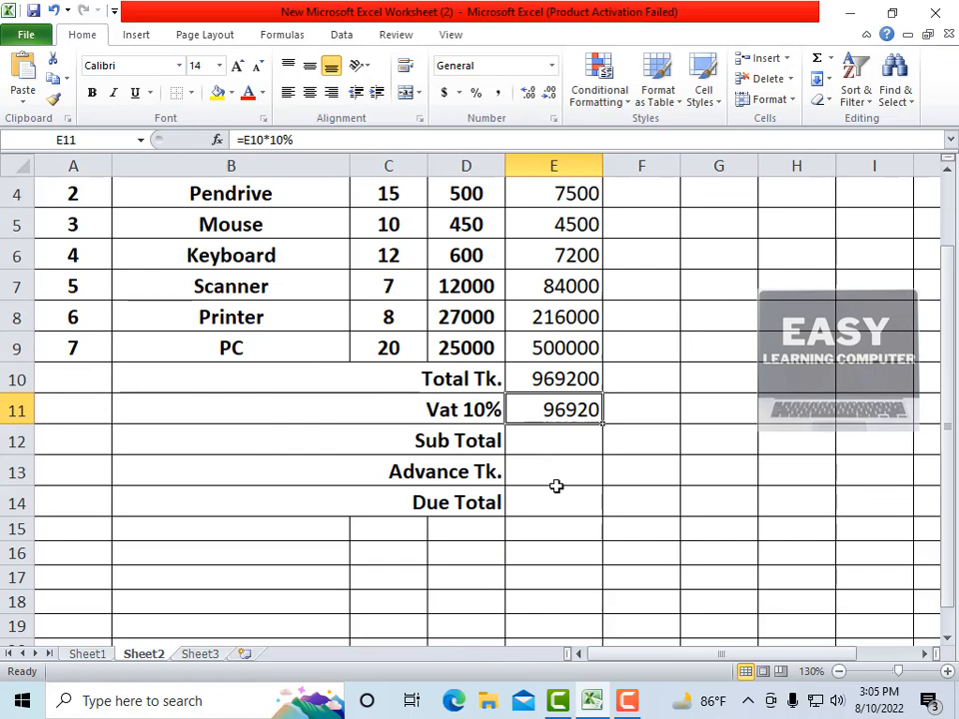
click(557, 447)
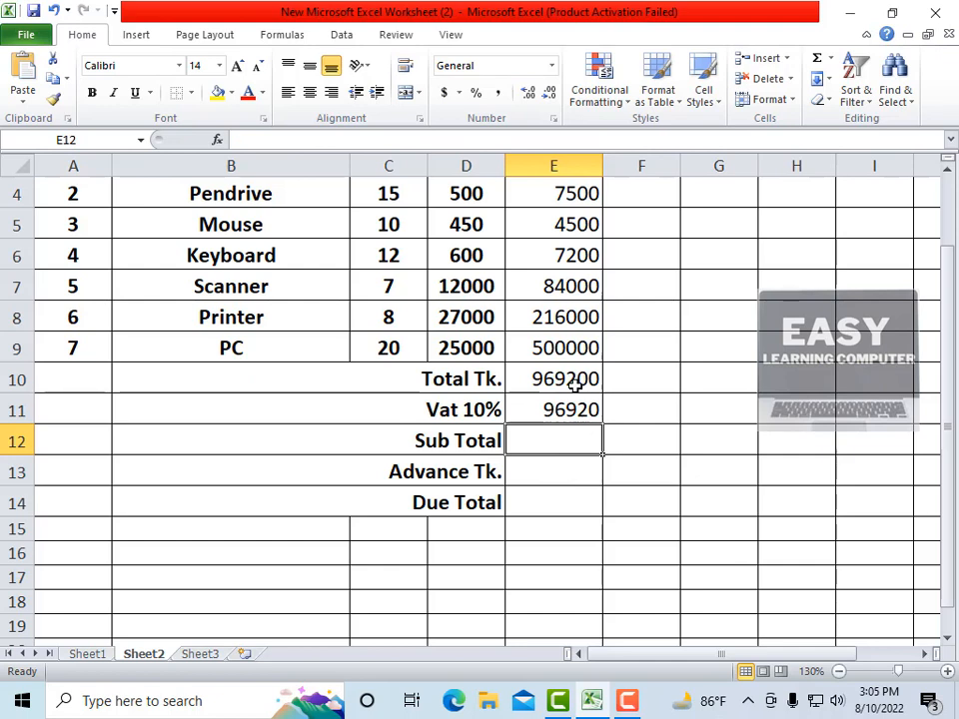
click(521, 379)
click(525, 402)
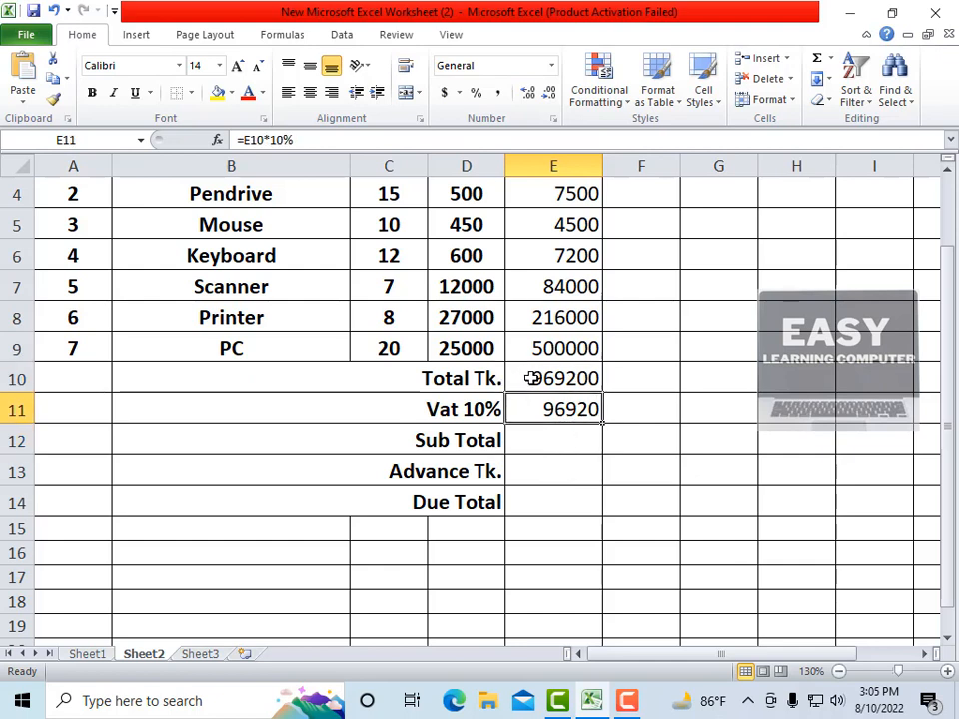
click(535, 378)
click(533, 407)
click(540, 436)
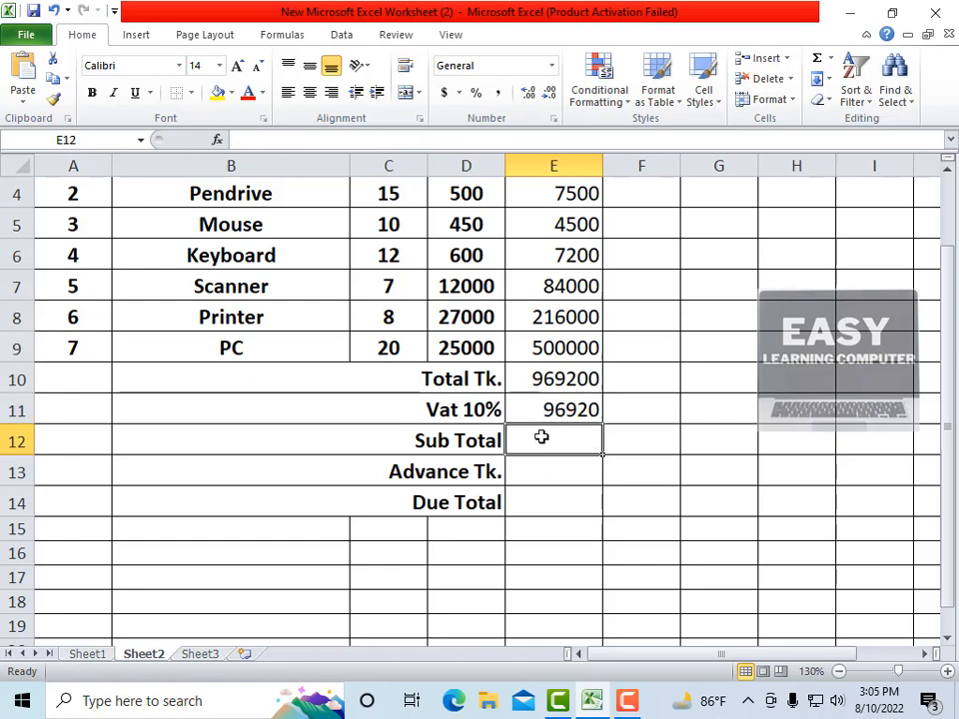
text(=)
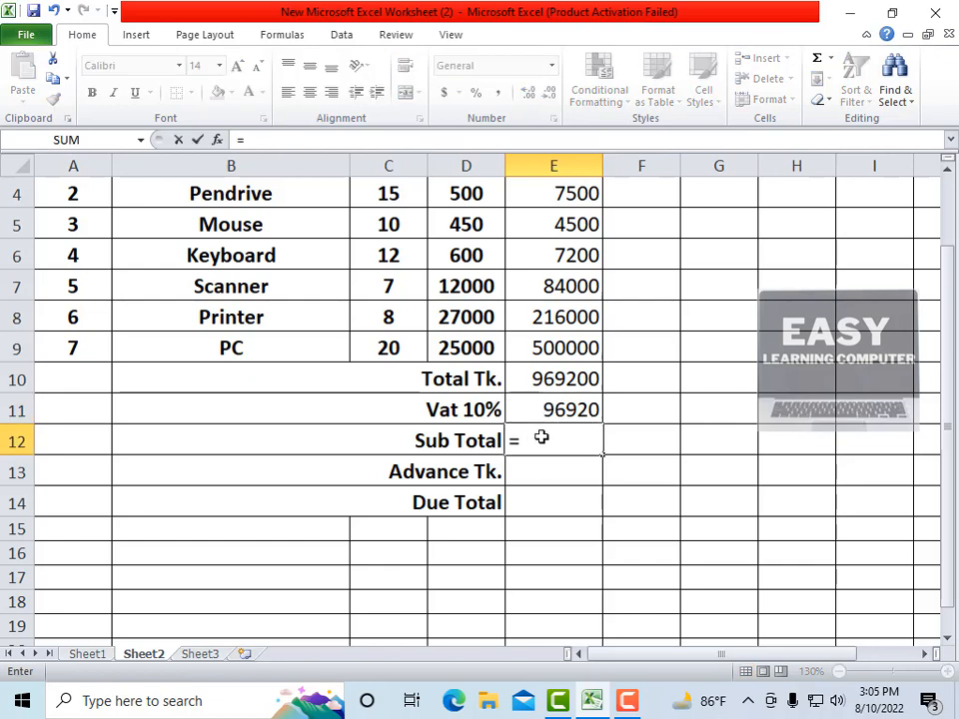
text(su)
text(m()
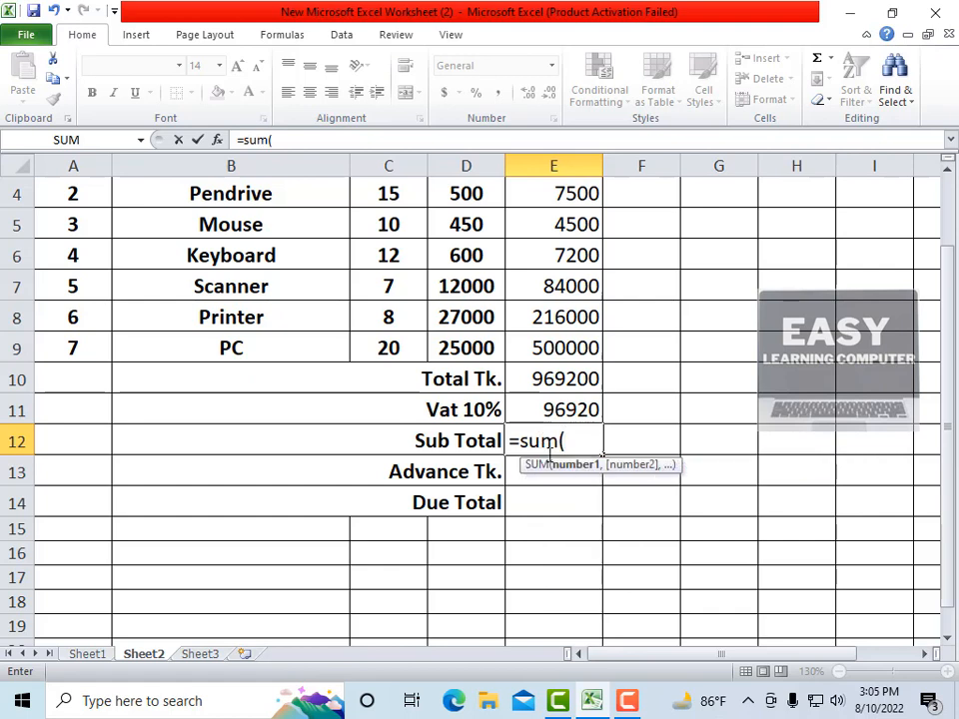
click(567, 376)
text(+)
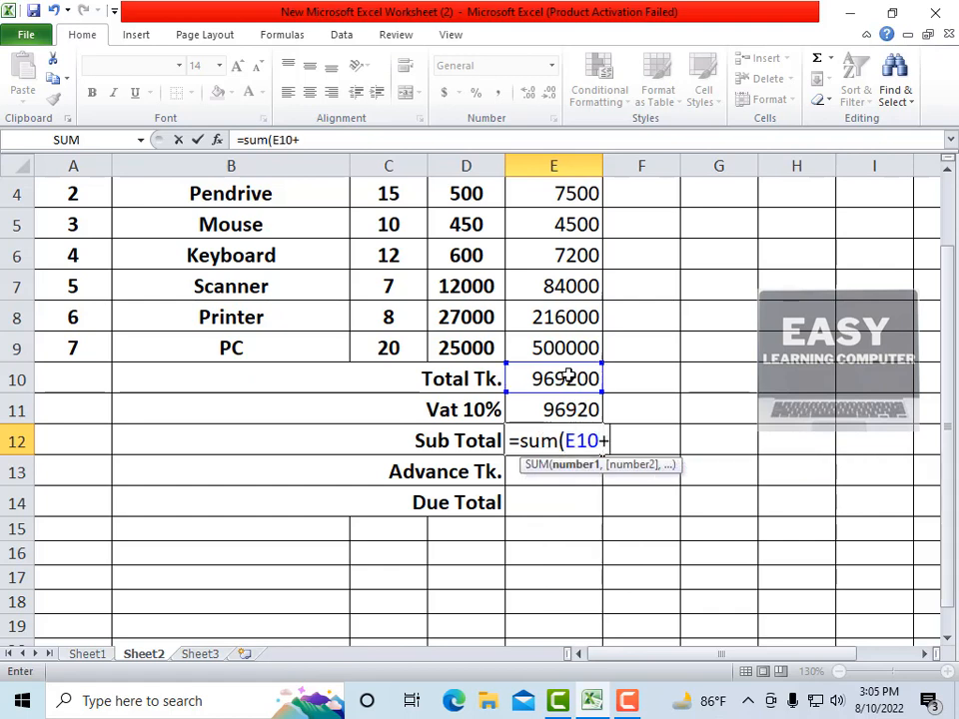
click(543, 409)
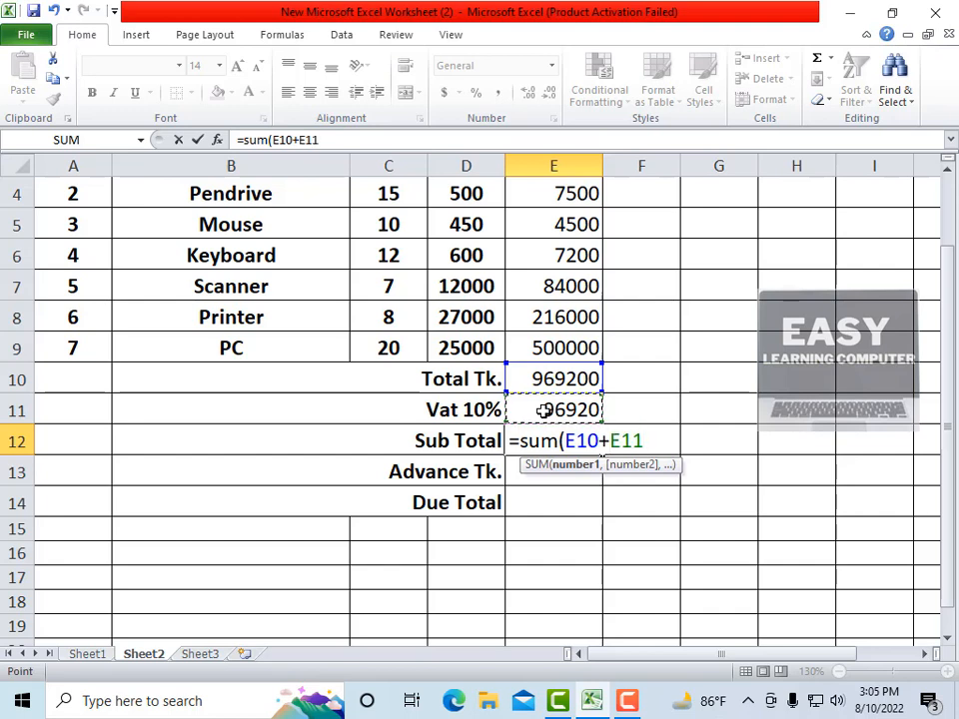
text())
key(Return)
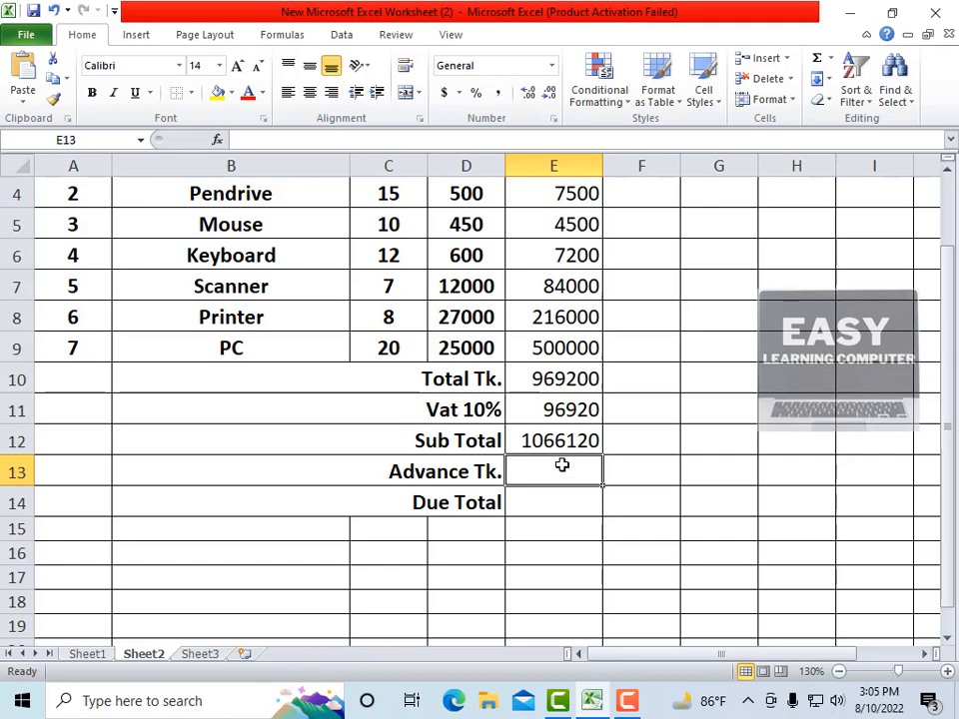
- Enter 200000 as the Advance Tk. amount in E13
click(539, 500)
click(542, 469)
text(2)
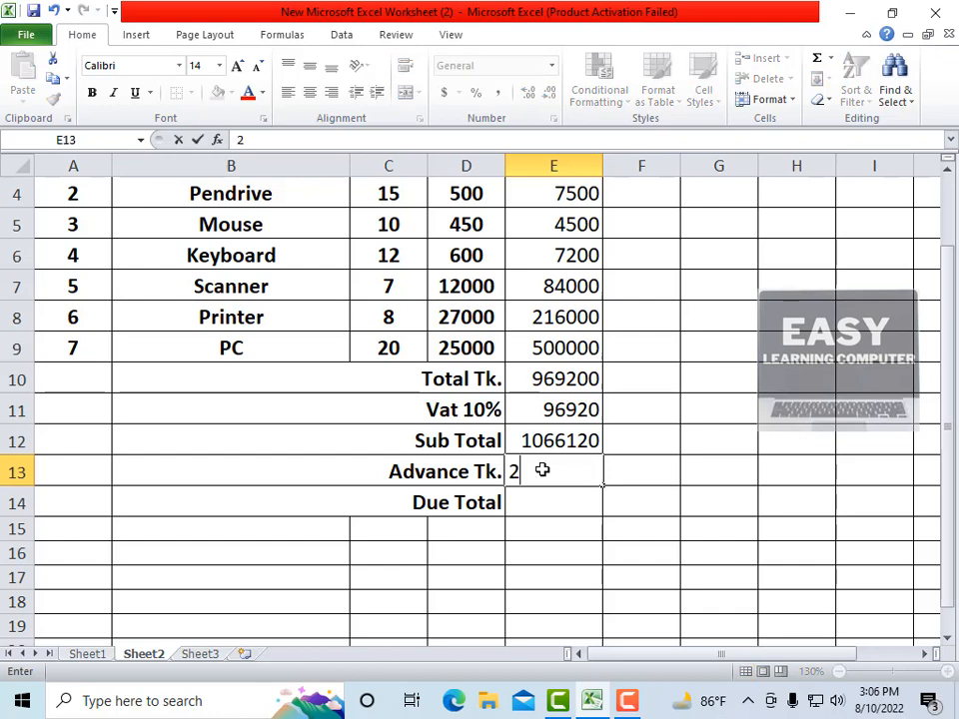
text(00000)
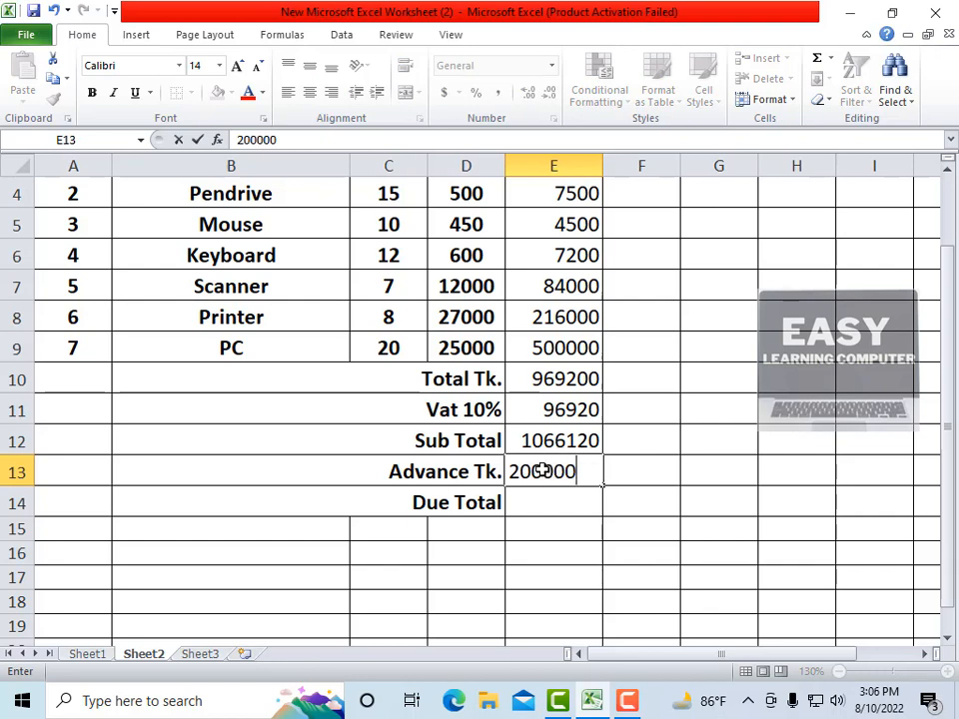
click(539, 502)
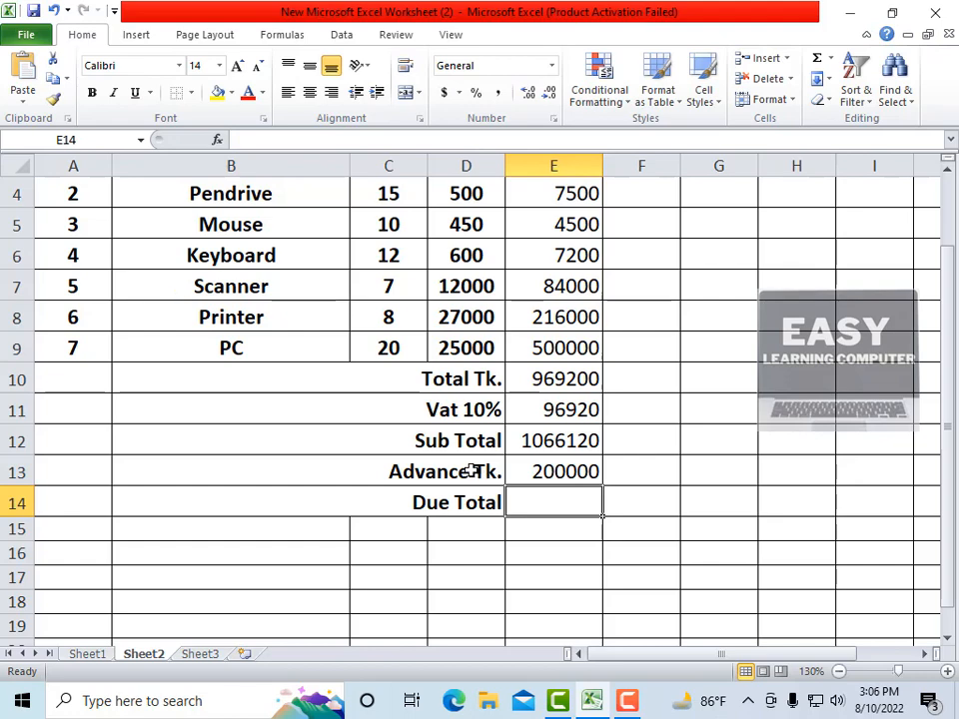
- Calculate the Due Total in E14 by subtracting the advance from the sub total with the formula =SUM(E12-E13)
click(395, 472)
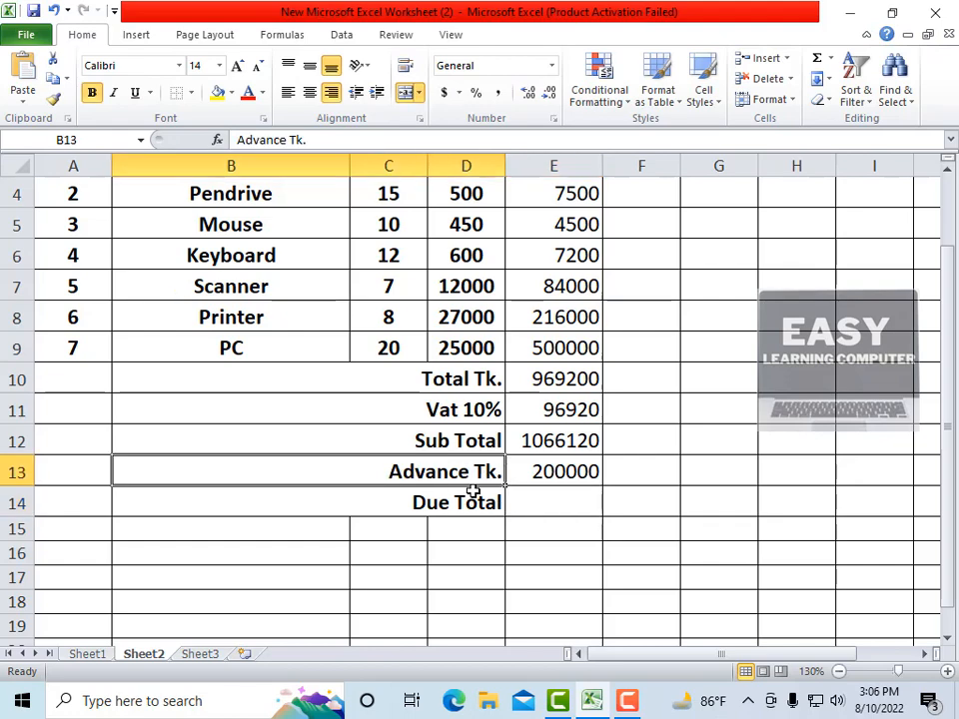
scroll(578, 543, up, 1)
scroll(584, 550, down, 1)
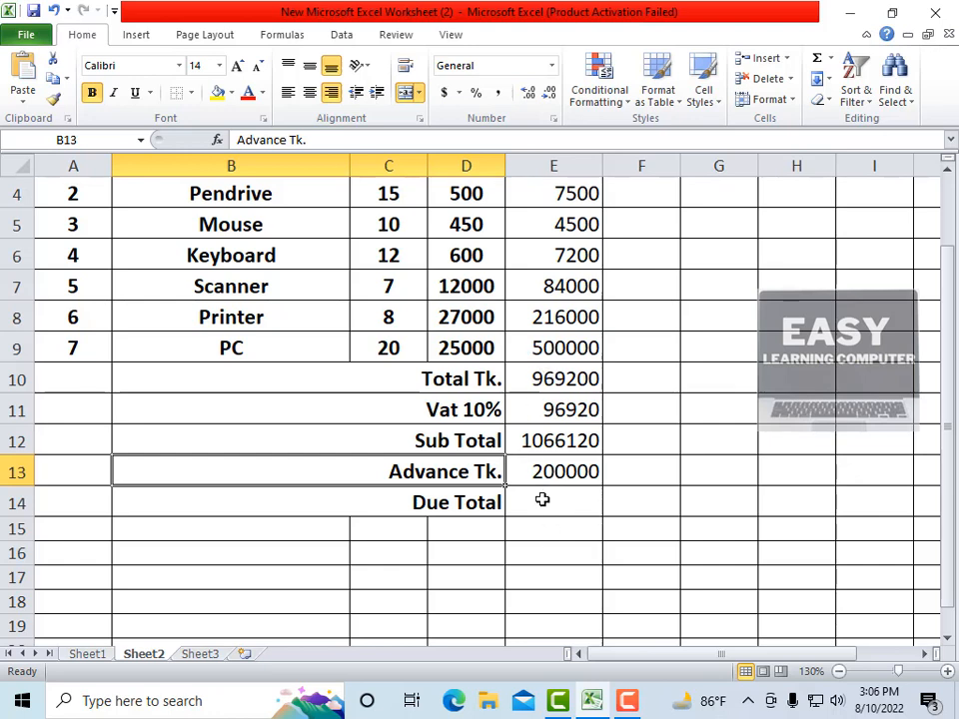
click(542, 496)
text(=)
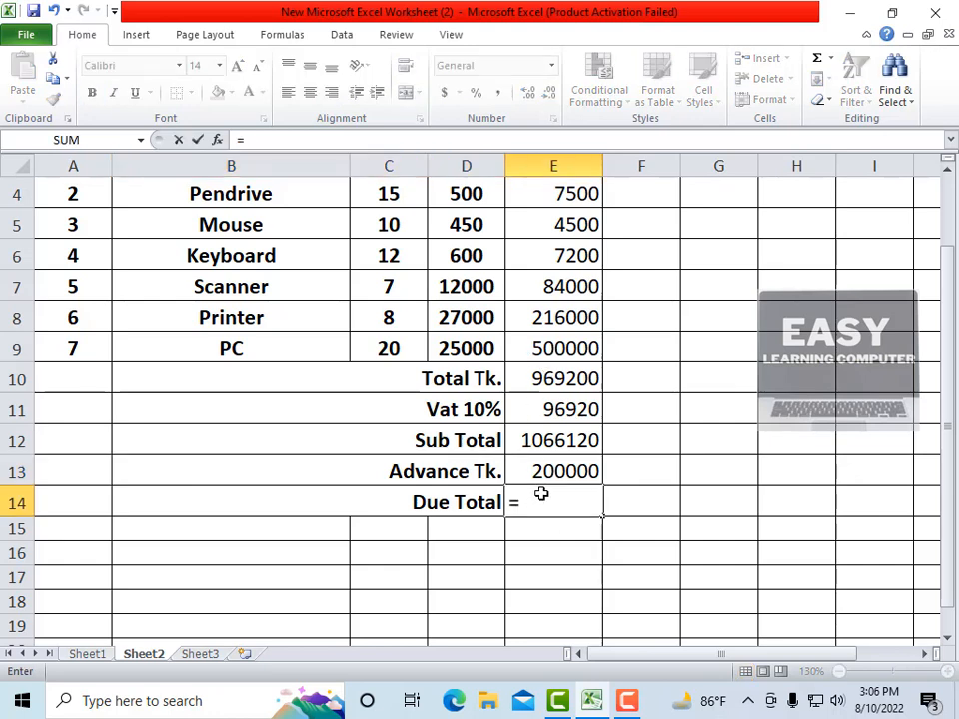
text(sum)
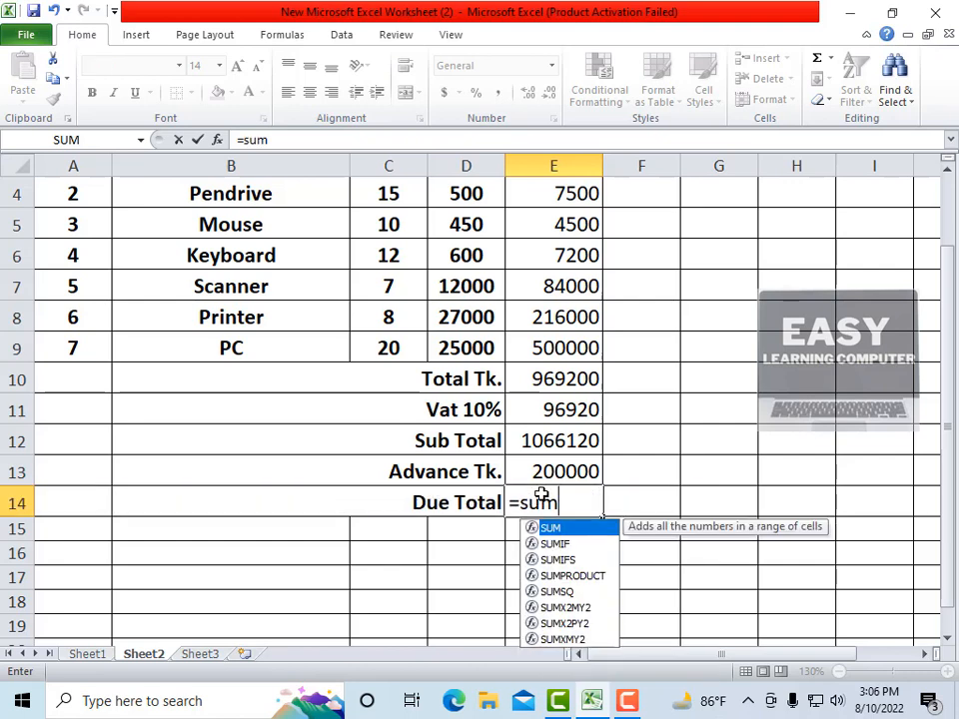
text(()
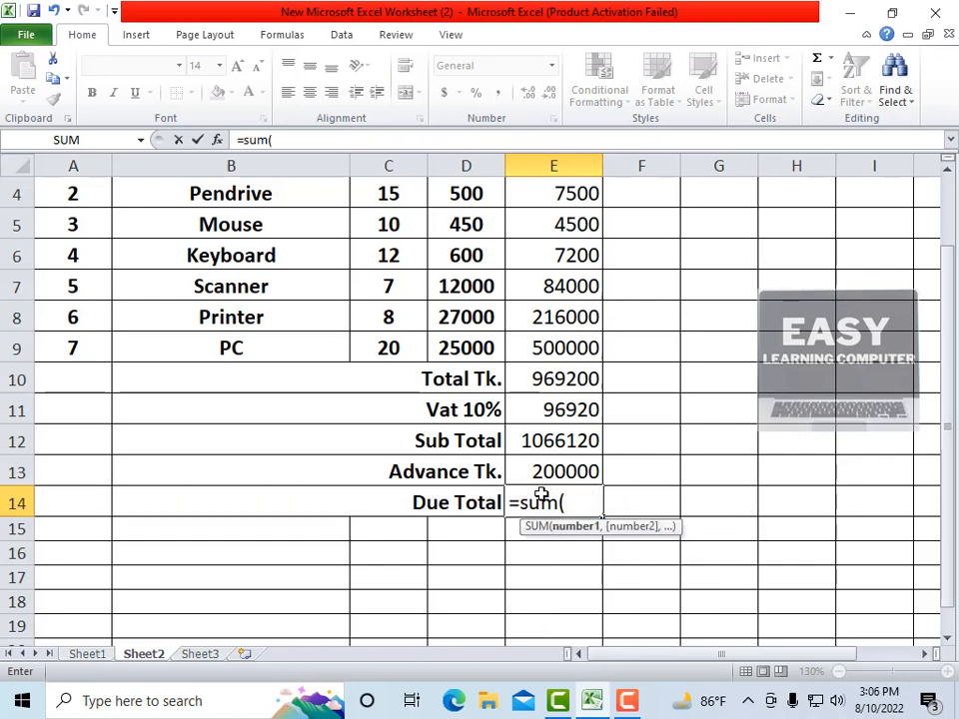
click(524, 440)
text(-)
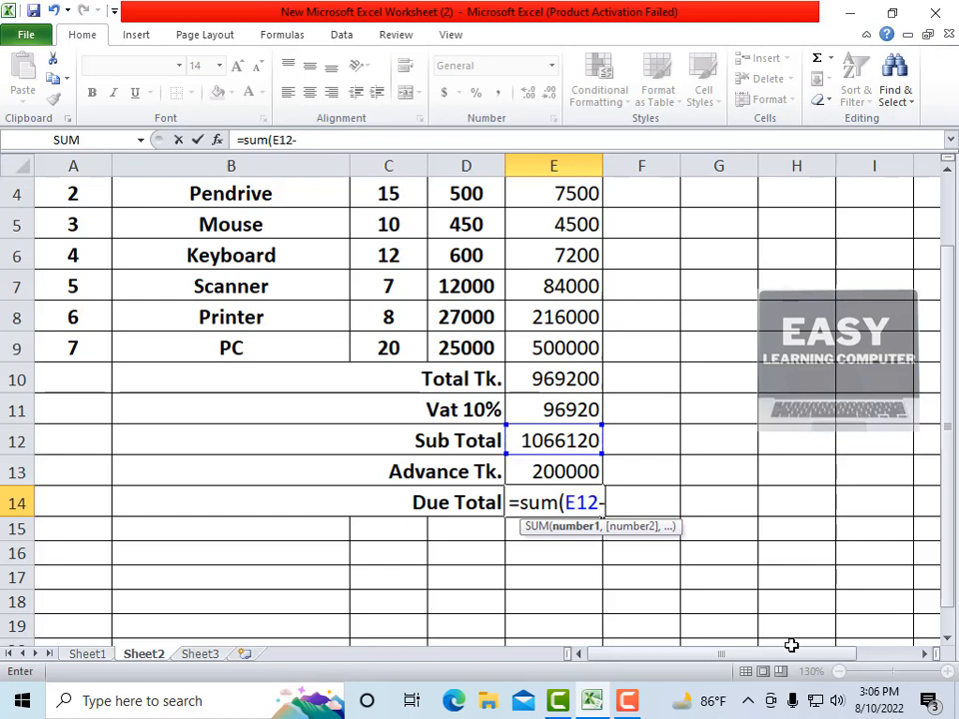
click(532, 468)
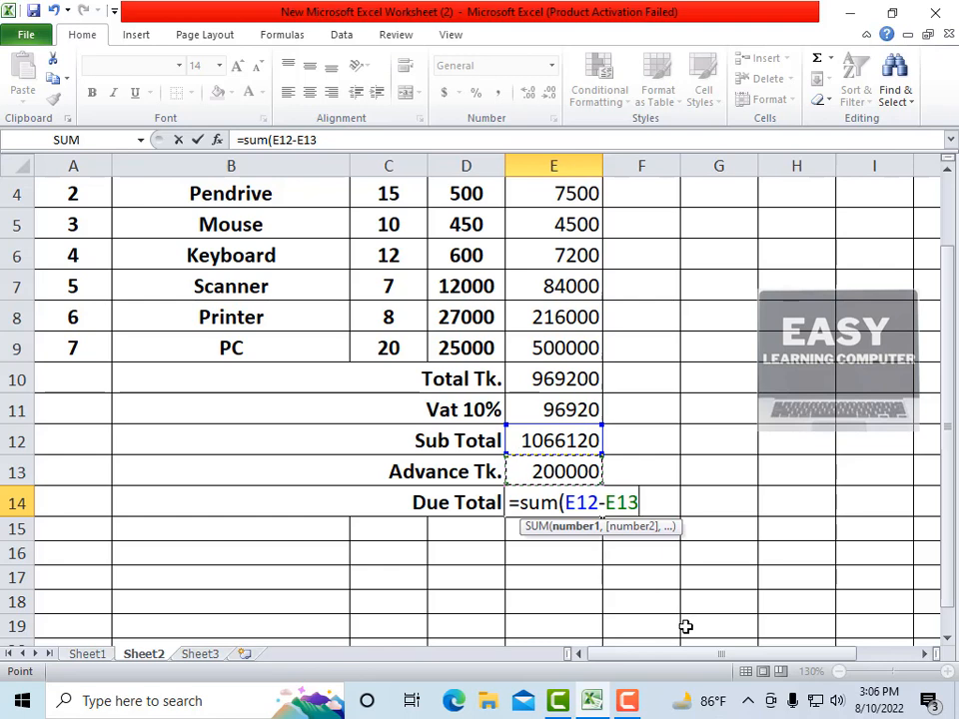
text())
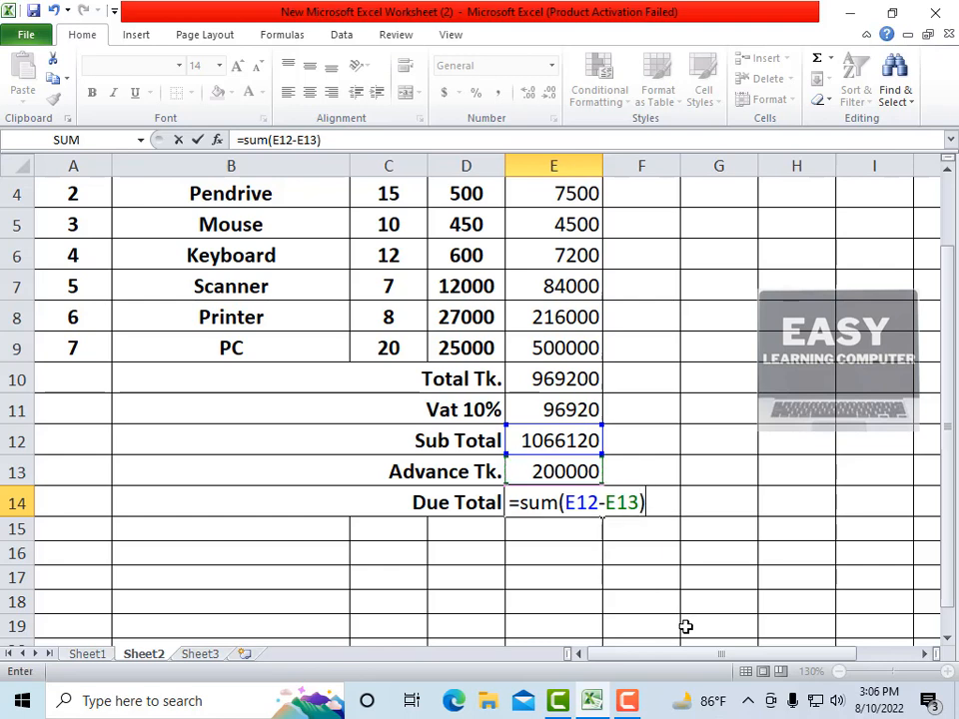
key(Return)
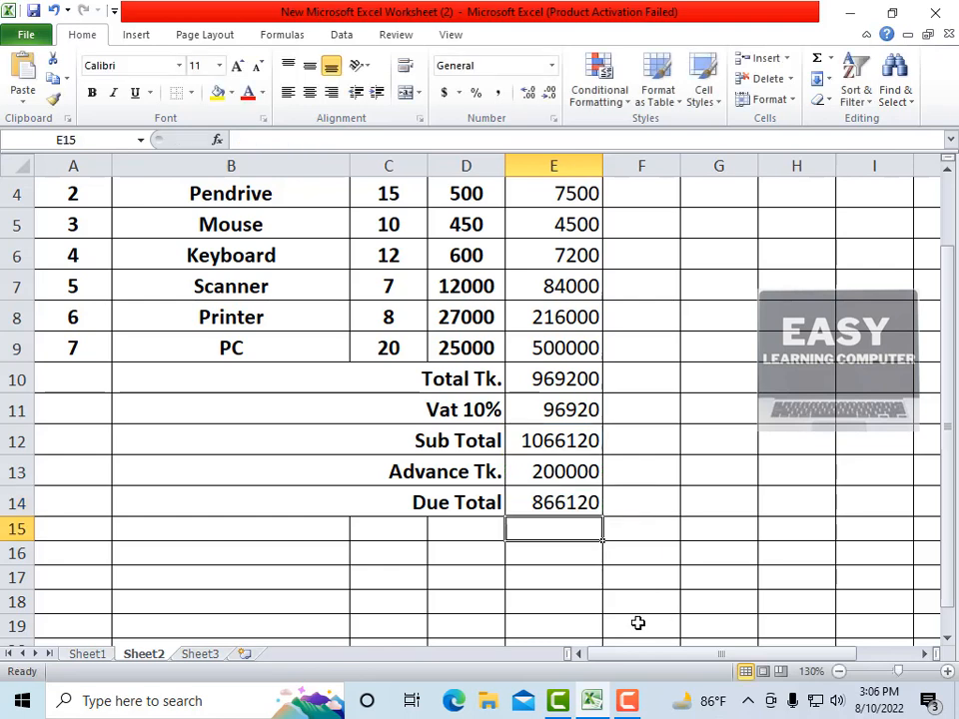
key(Down)
key(Down)
key(Down)
key(Down)
key(Down)
key(Down)
key(Down)
key(Down)
key(Down)
key(Down)
key(Down)
key(Down)
key(Down)
key(Down)
key(Down)
key(Down)
key(Down)
key(Down)
key(Down)
key(Down)
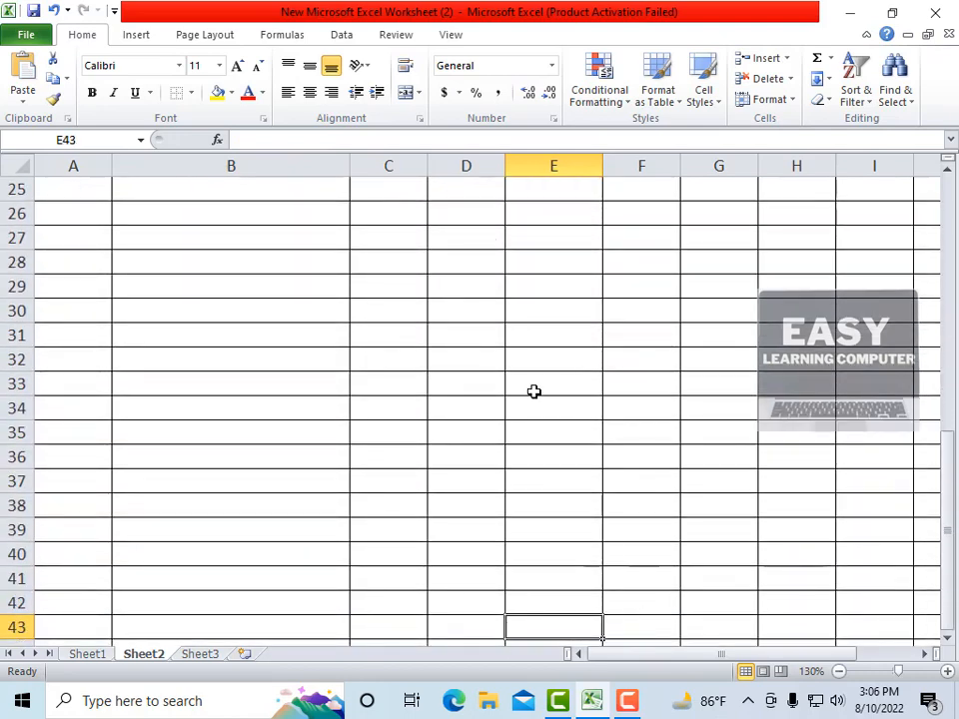
scroll(534, 392, up, 8)
- Review the completed Company Bill from the title and item rows down to the Due Total
scroll(567, 541, down, 3)
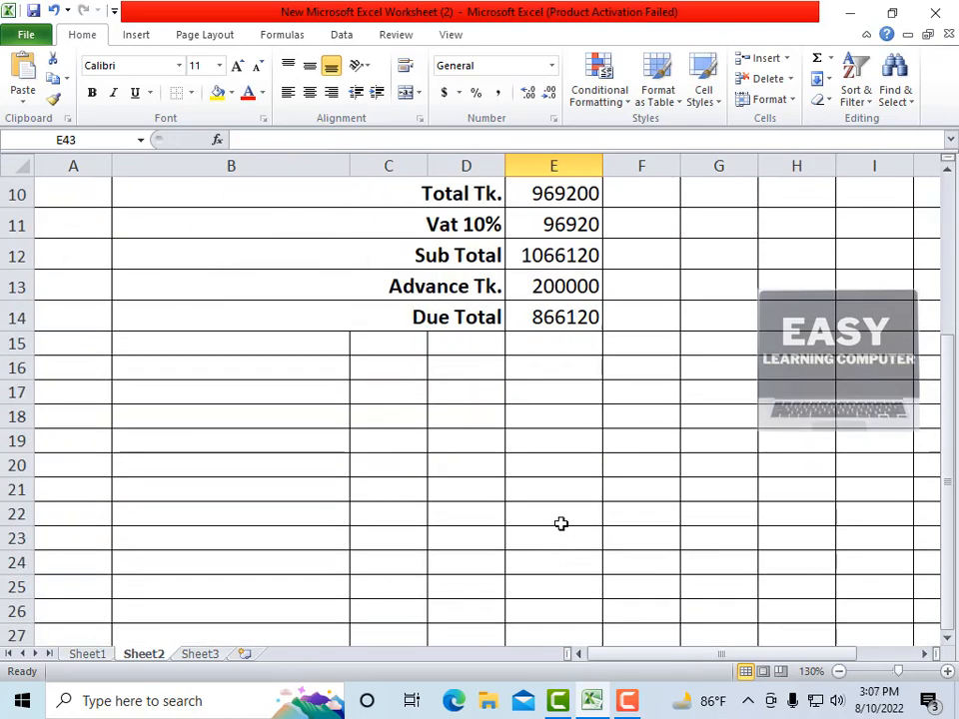
click(559, 347)
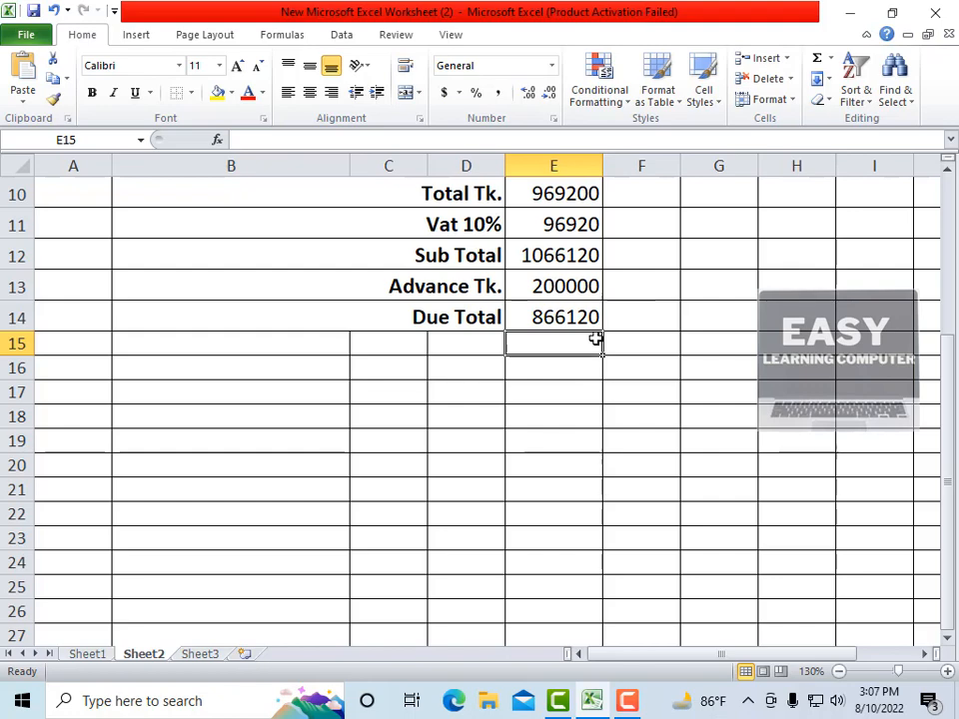
scroll(577, 398, up, 2)
scroll(539, 450, up, 1)
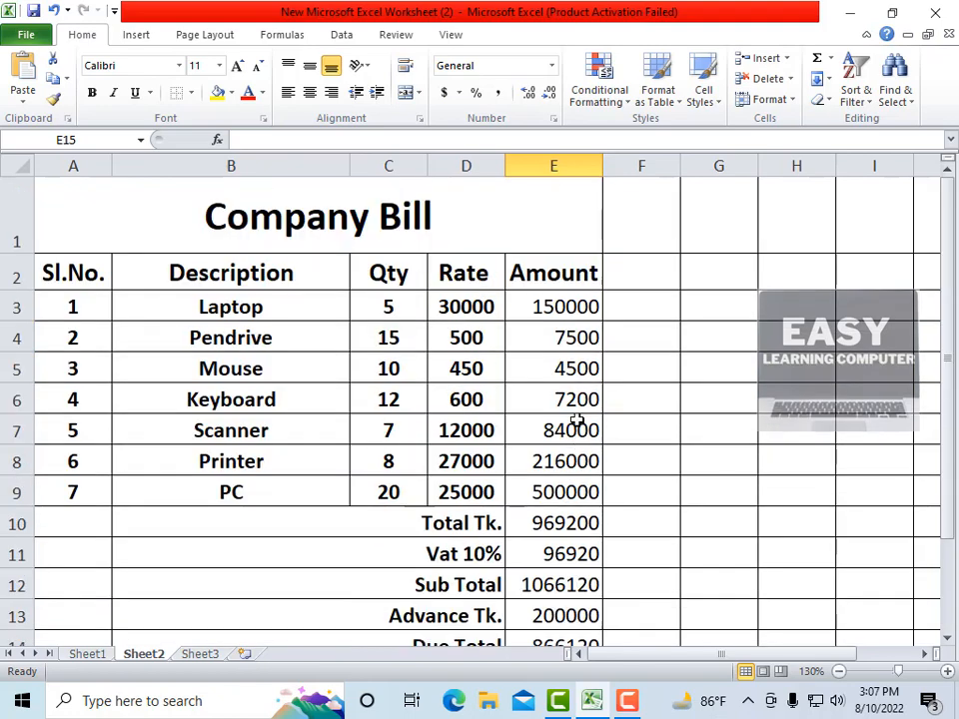
scroll(350, 450, down, 1)
scroll(328, 425, up, 1)
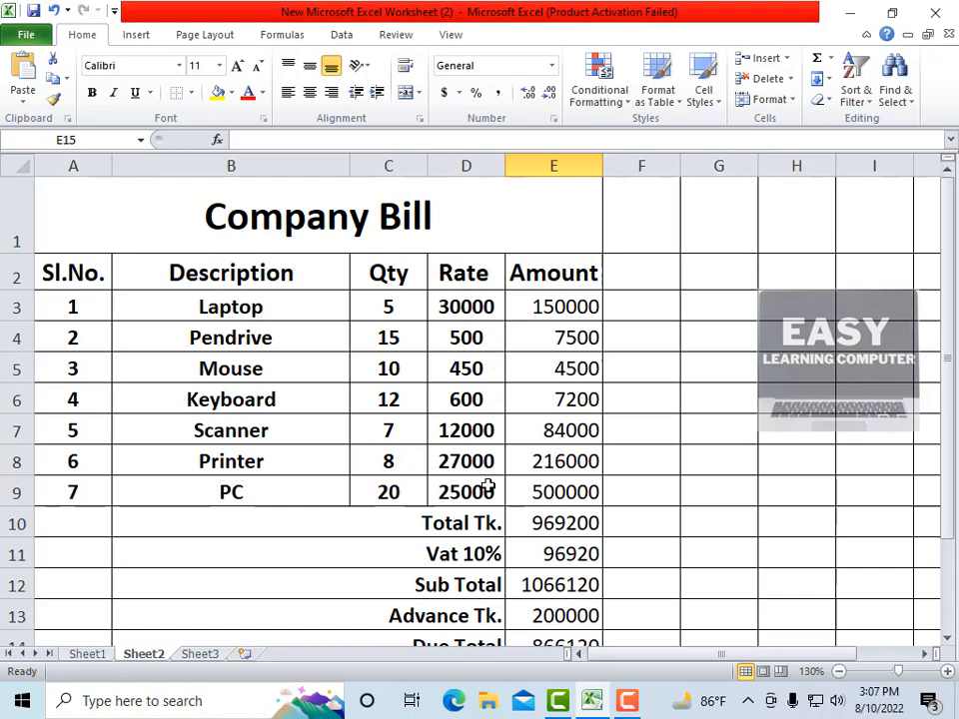
scroll(487, 490, down, 2)
scroll(495, 479, up, 1)
scroll(506, 459, up, 1)
scroll(500, 454, down, 1)
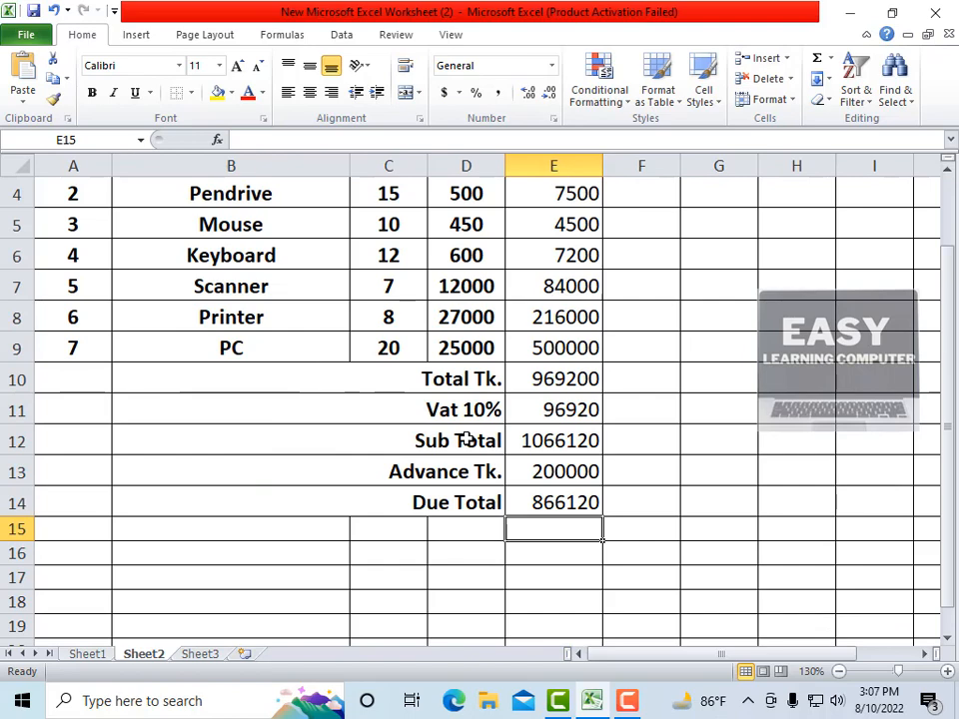
scroll(449, 430, up, 1)
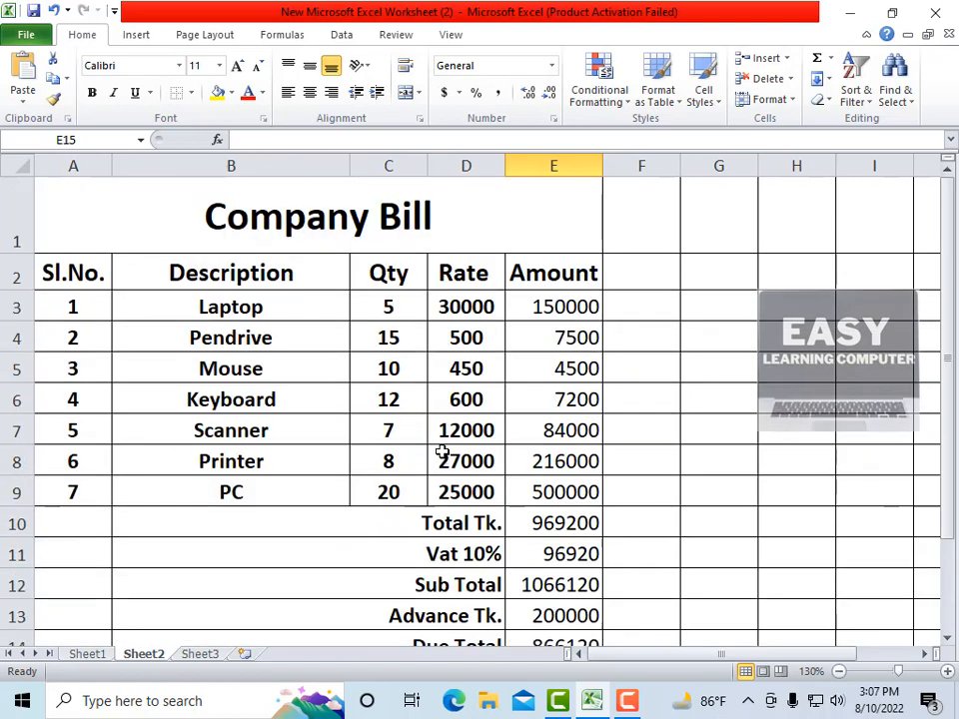
scroll(441, 452, down, 1)
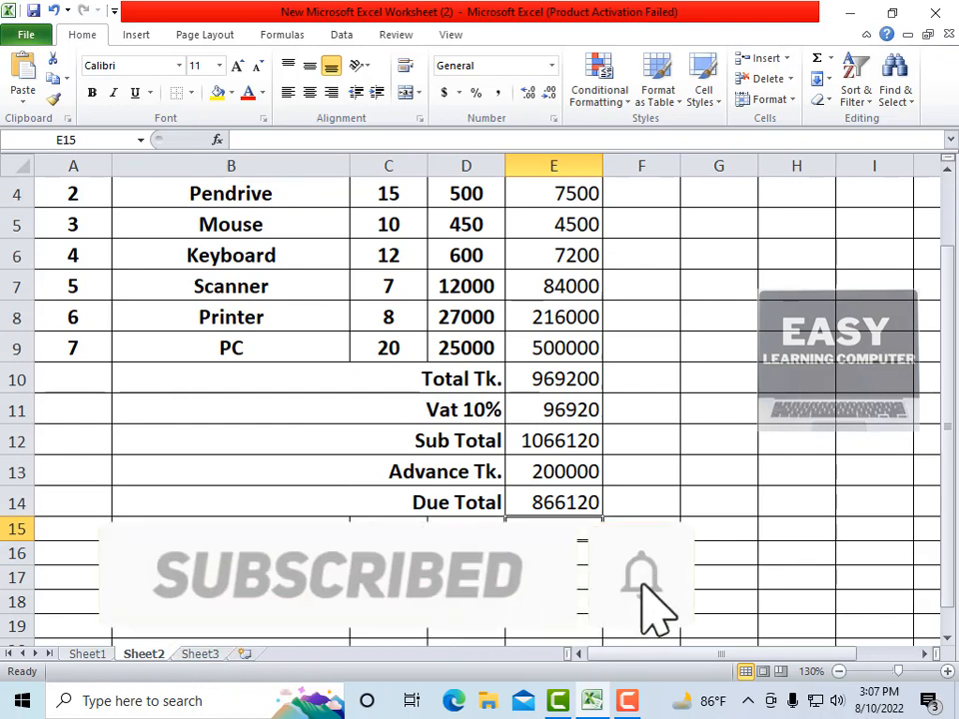
click(555, 566)
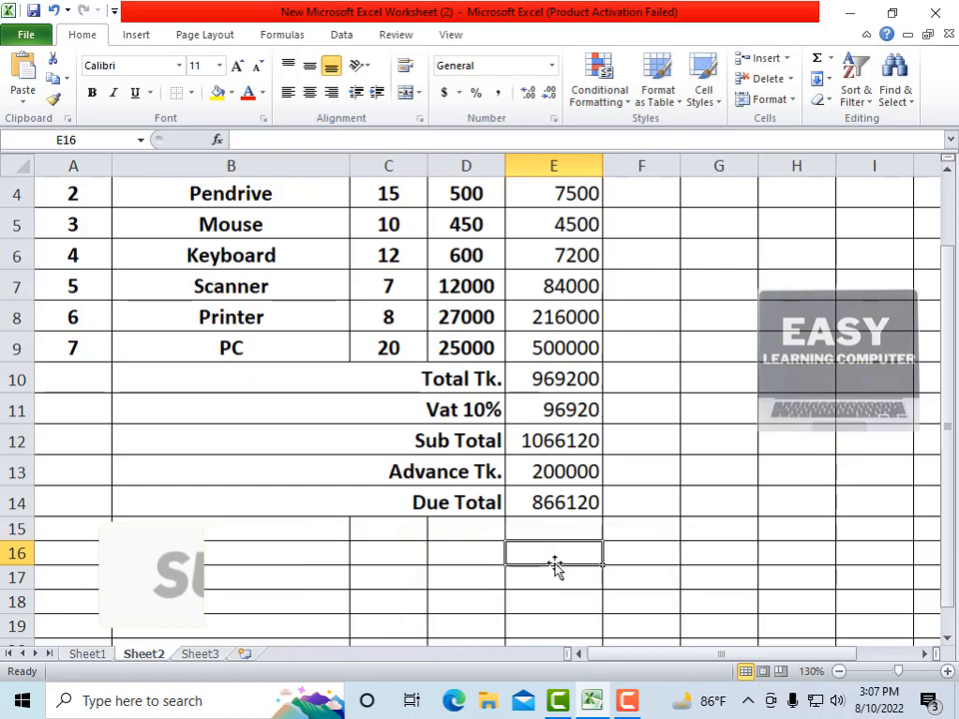